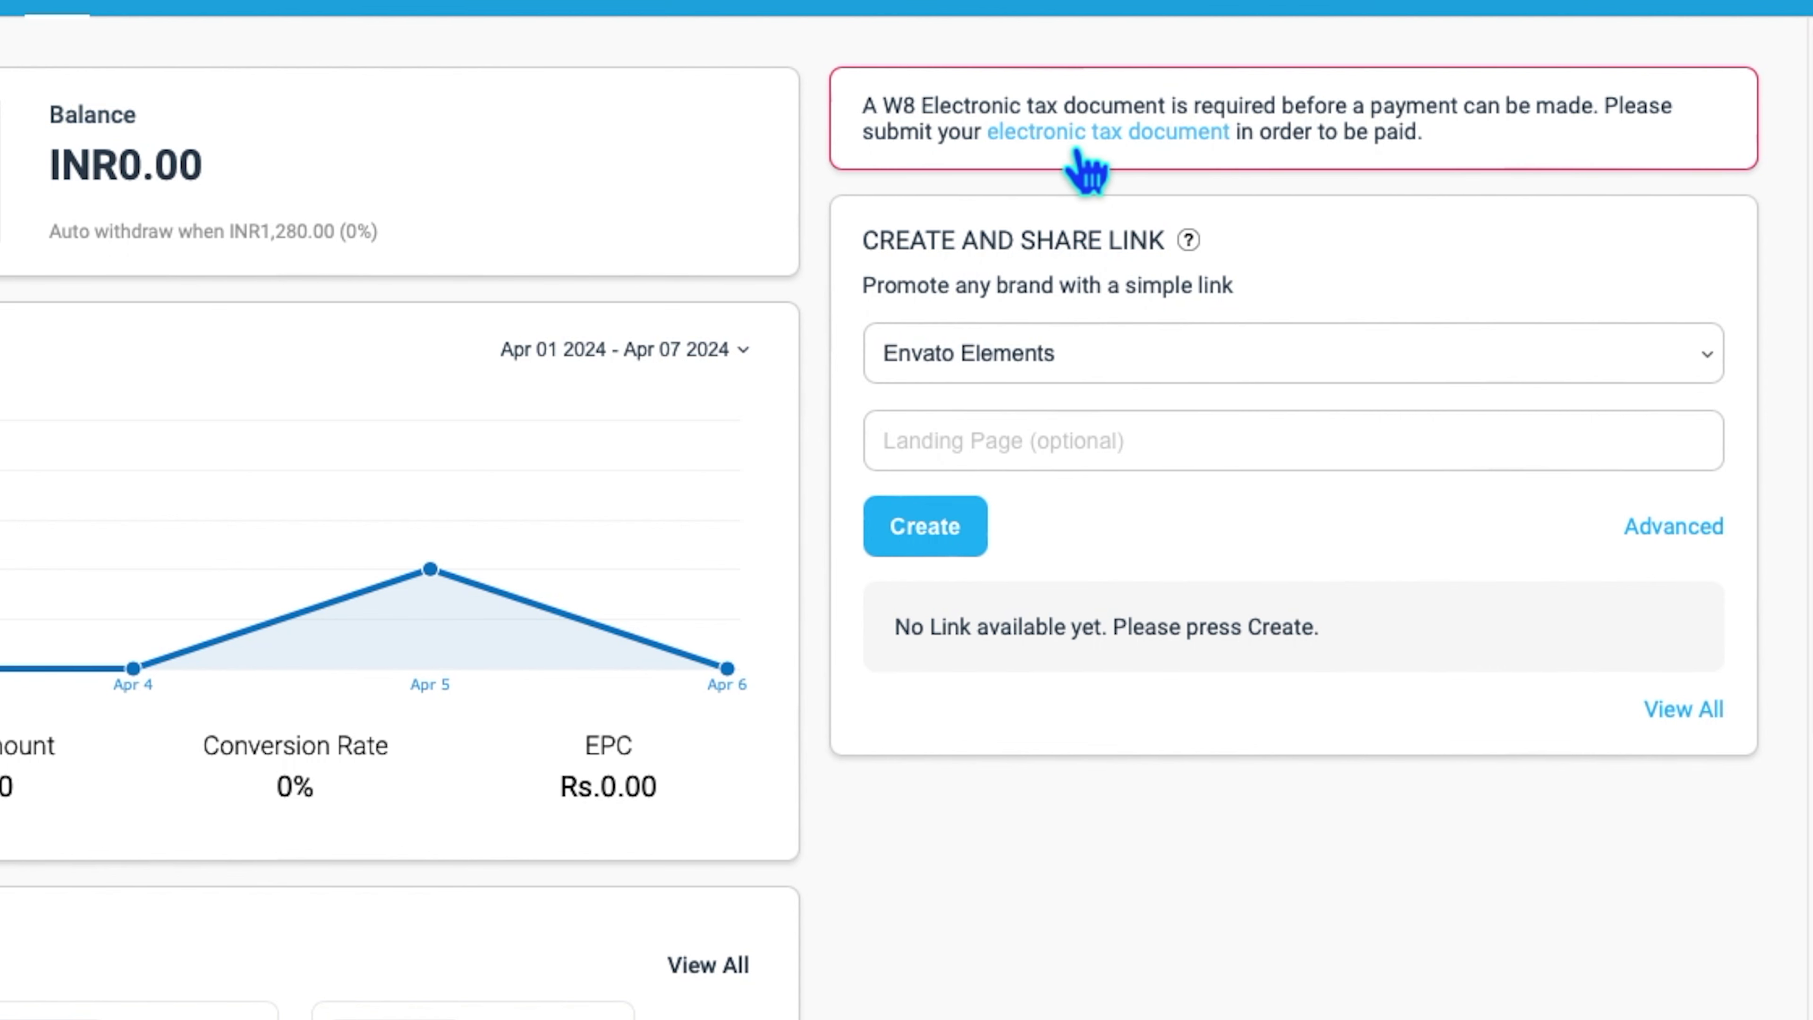
Open the electronic tax document submission, choose W8-BEN, and continue to the fillable form.
click(1110, 140)
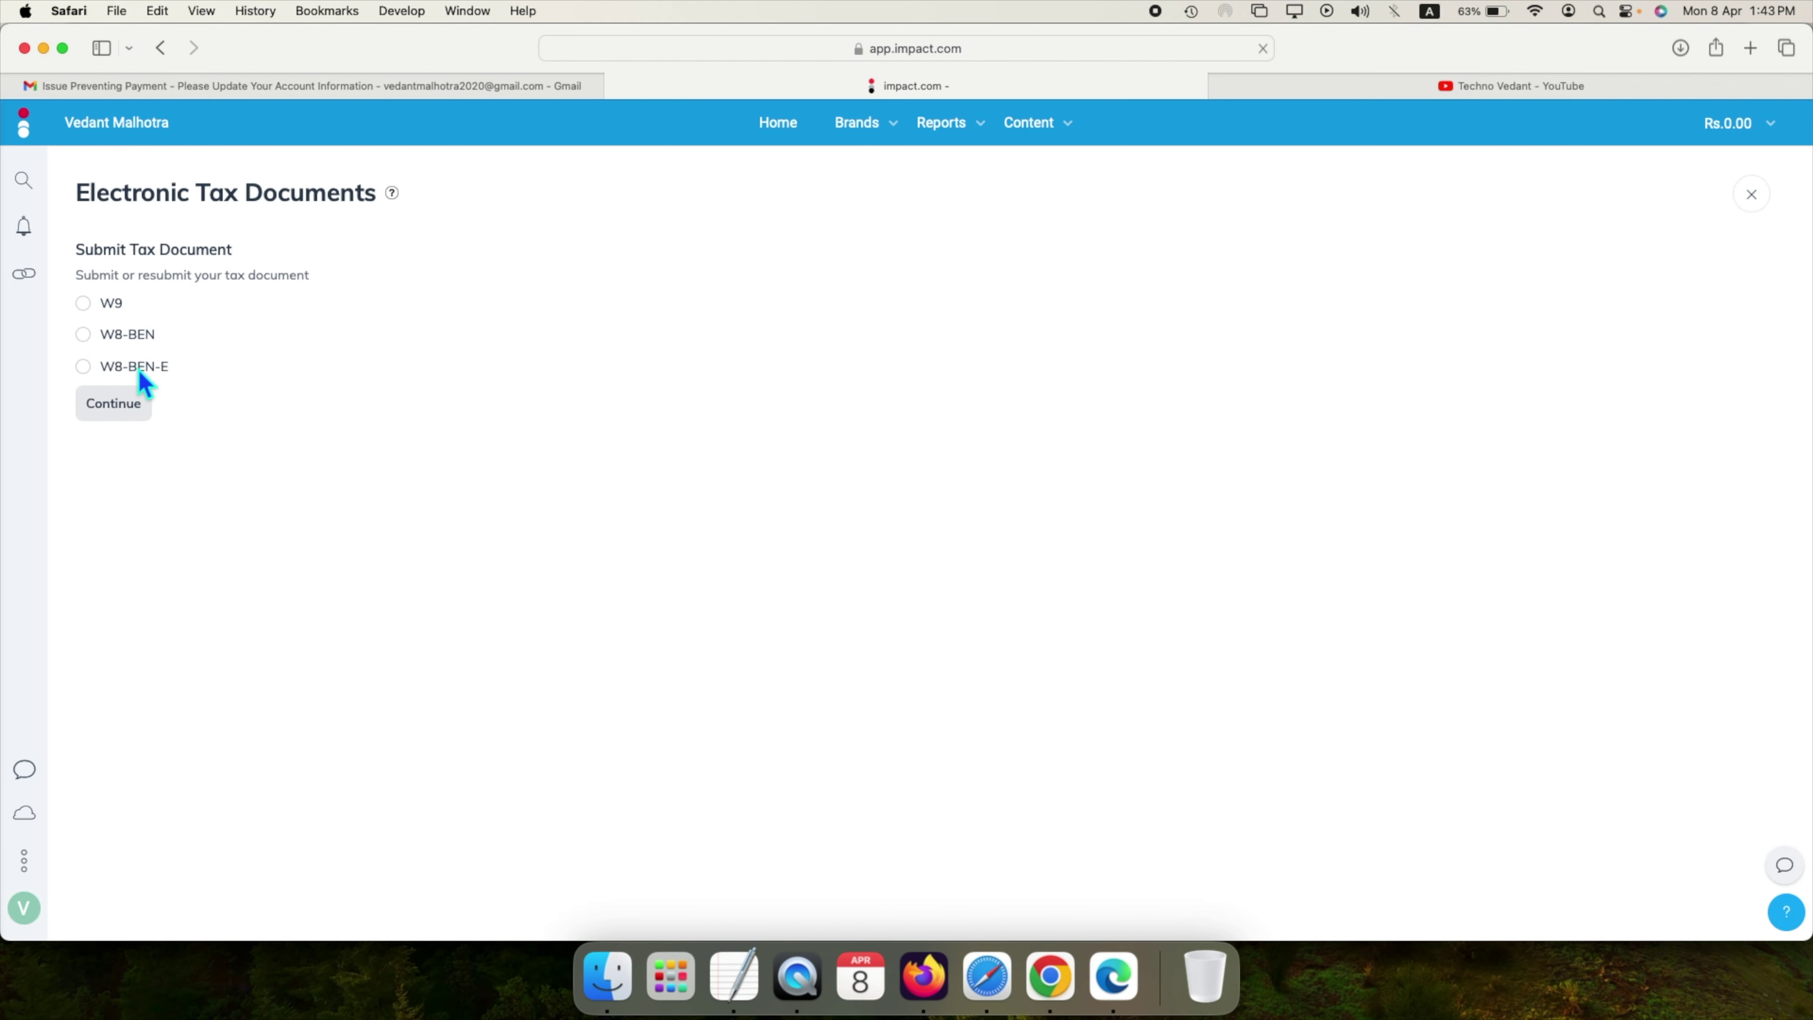
click(123, 333)
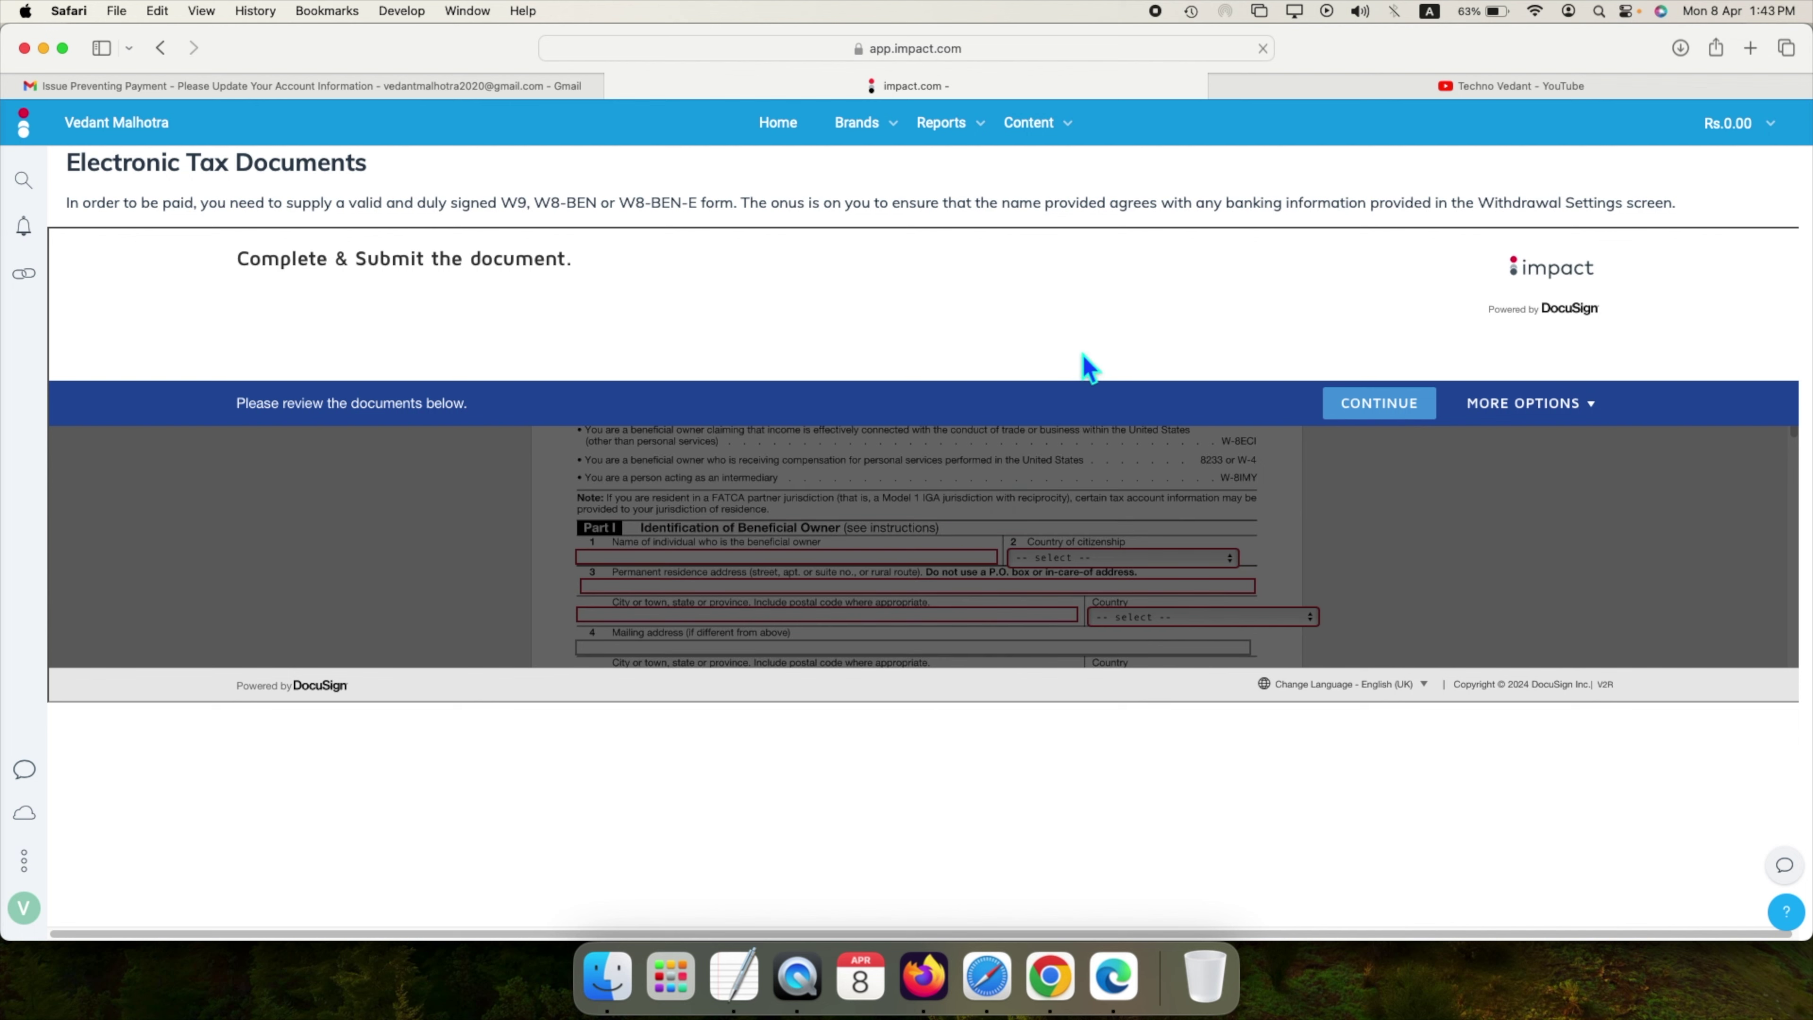
click(1384, 404)
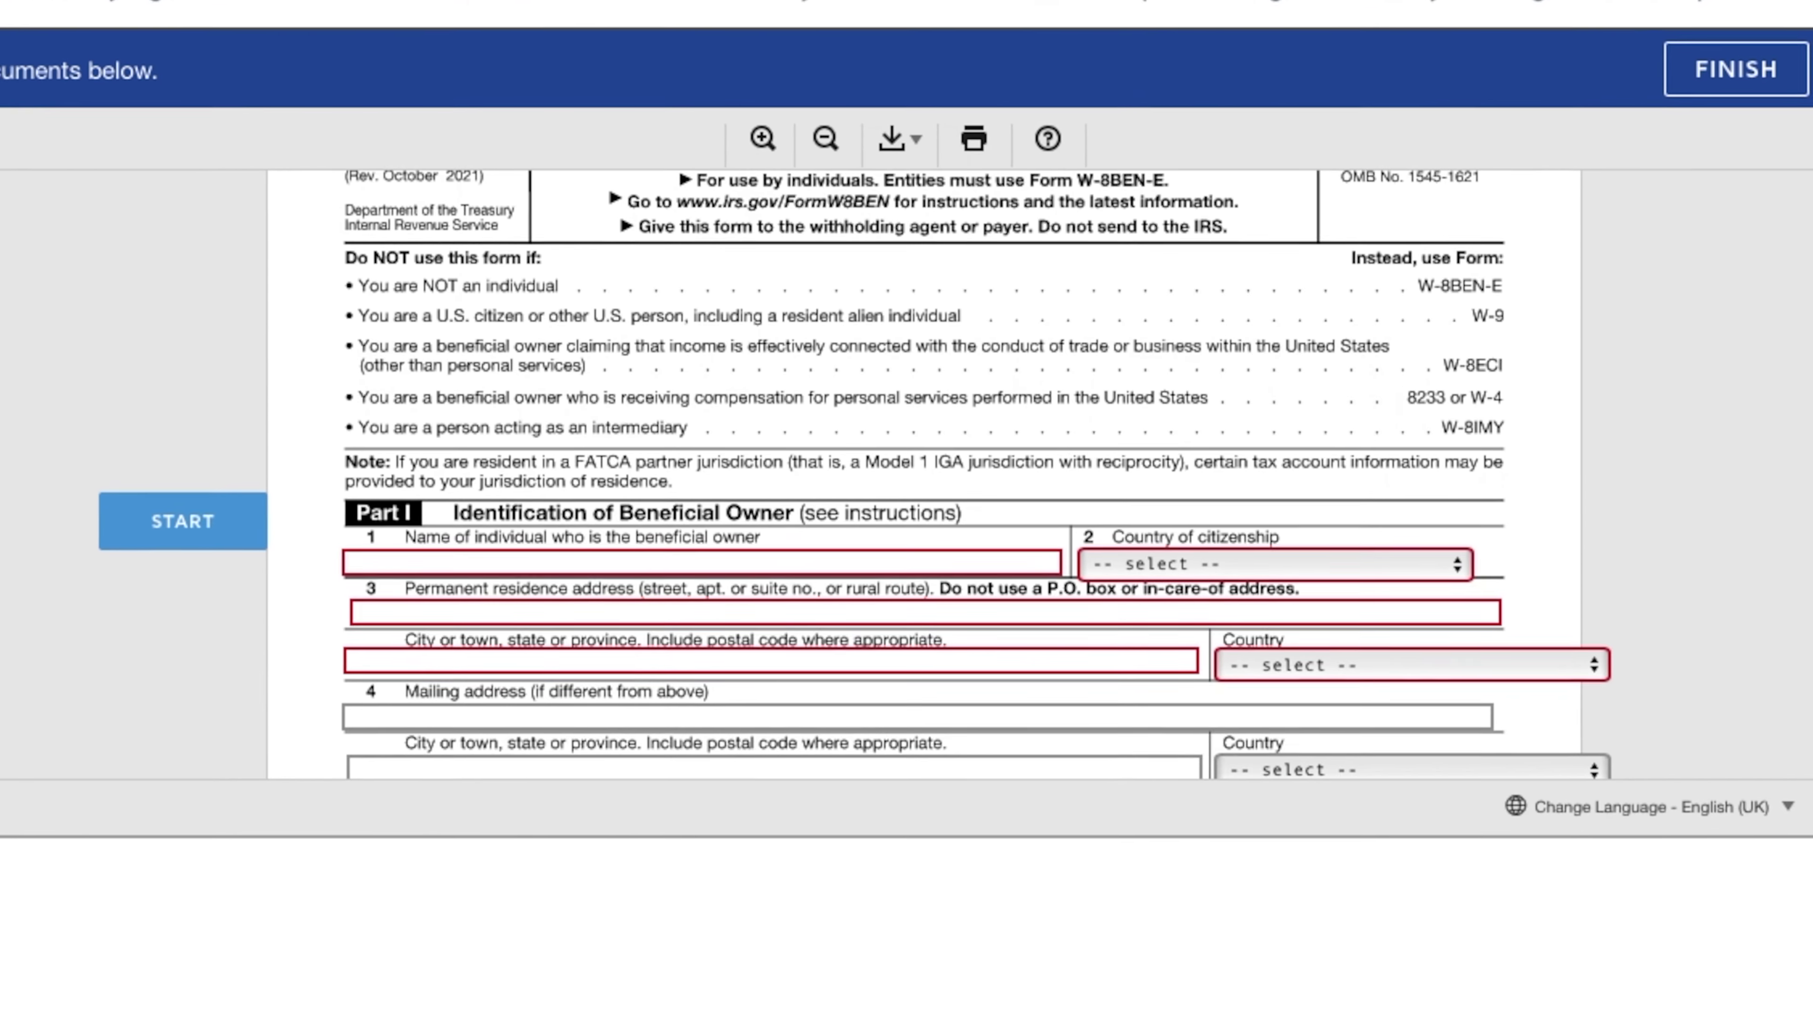
scroll(977, 473, down, 1)
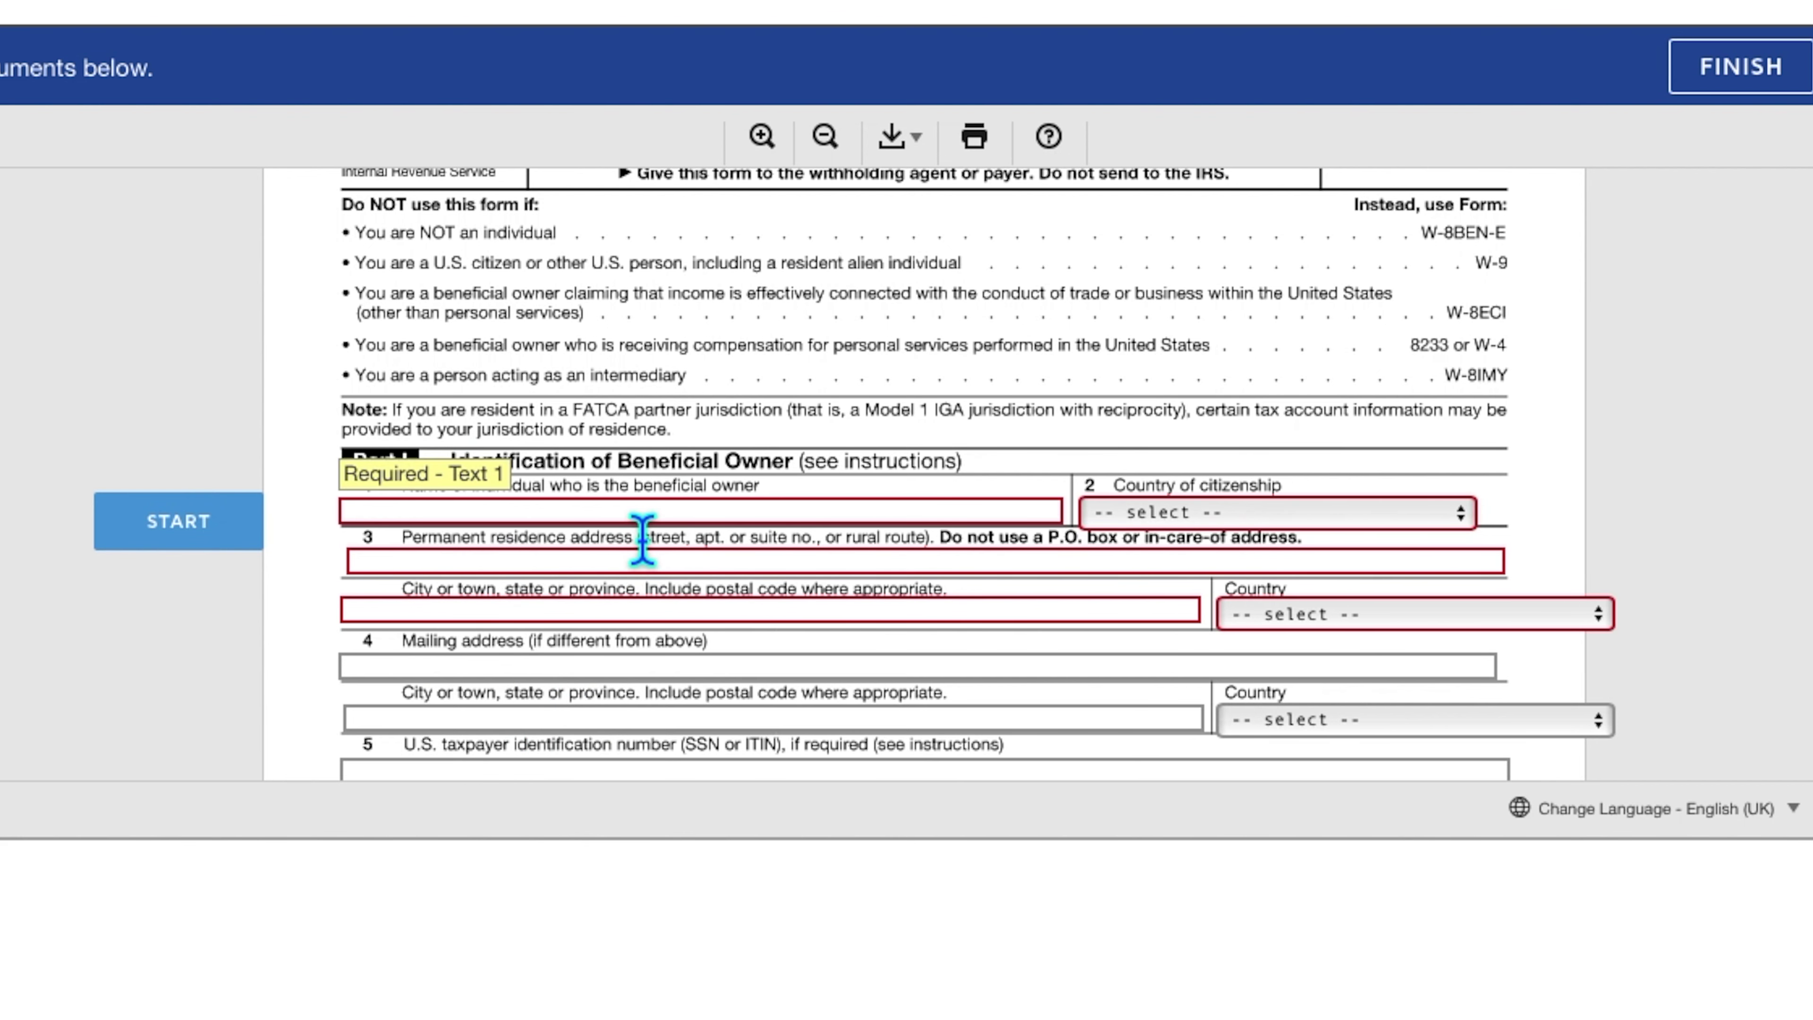
Set both the country of citizenship and the permanent residence country to India in Part I of the form.
click(1230, 512)
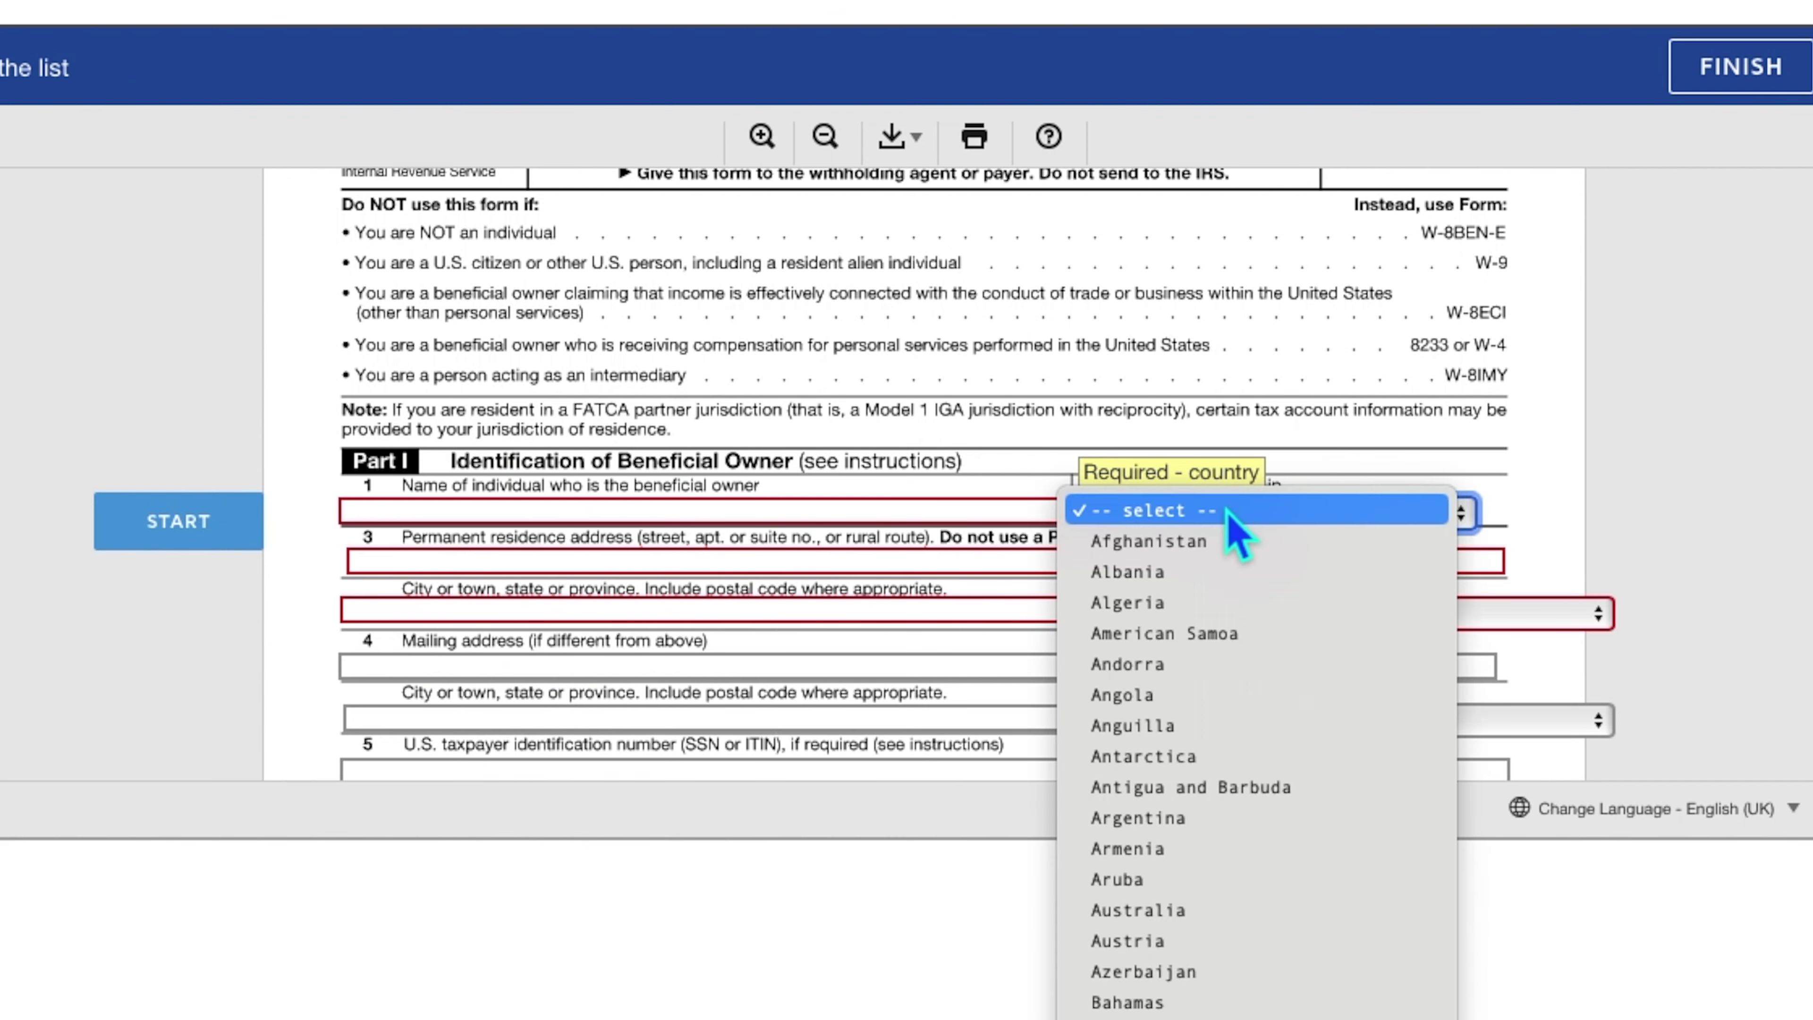
text(india)
key(Return)
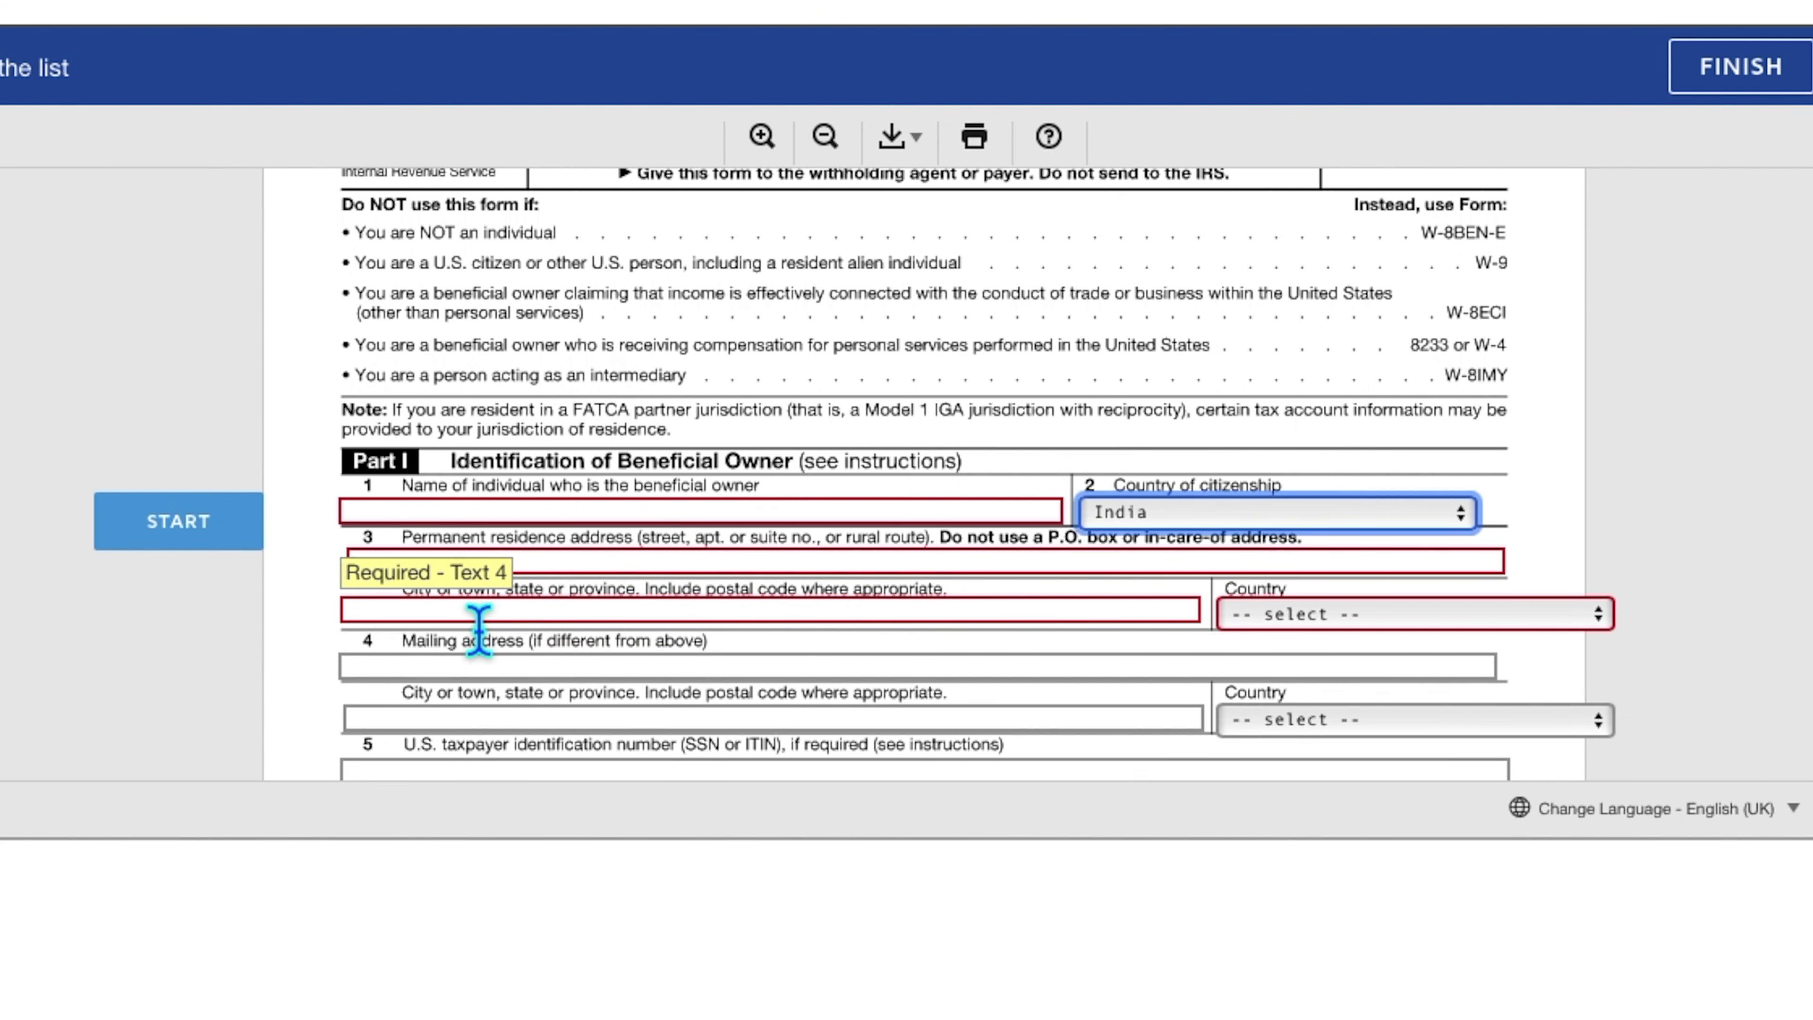
click(1302, 619)
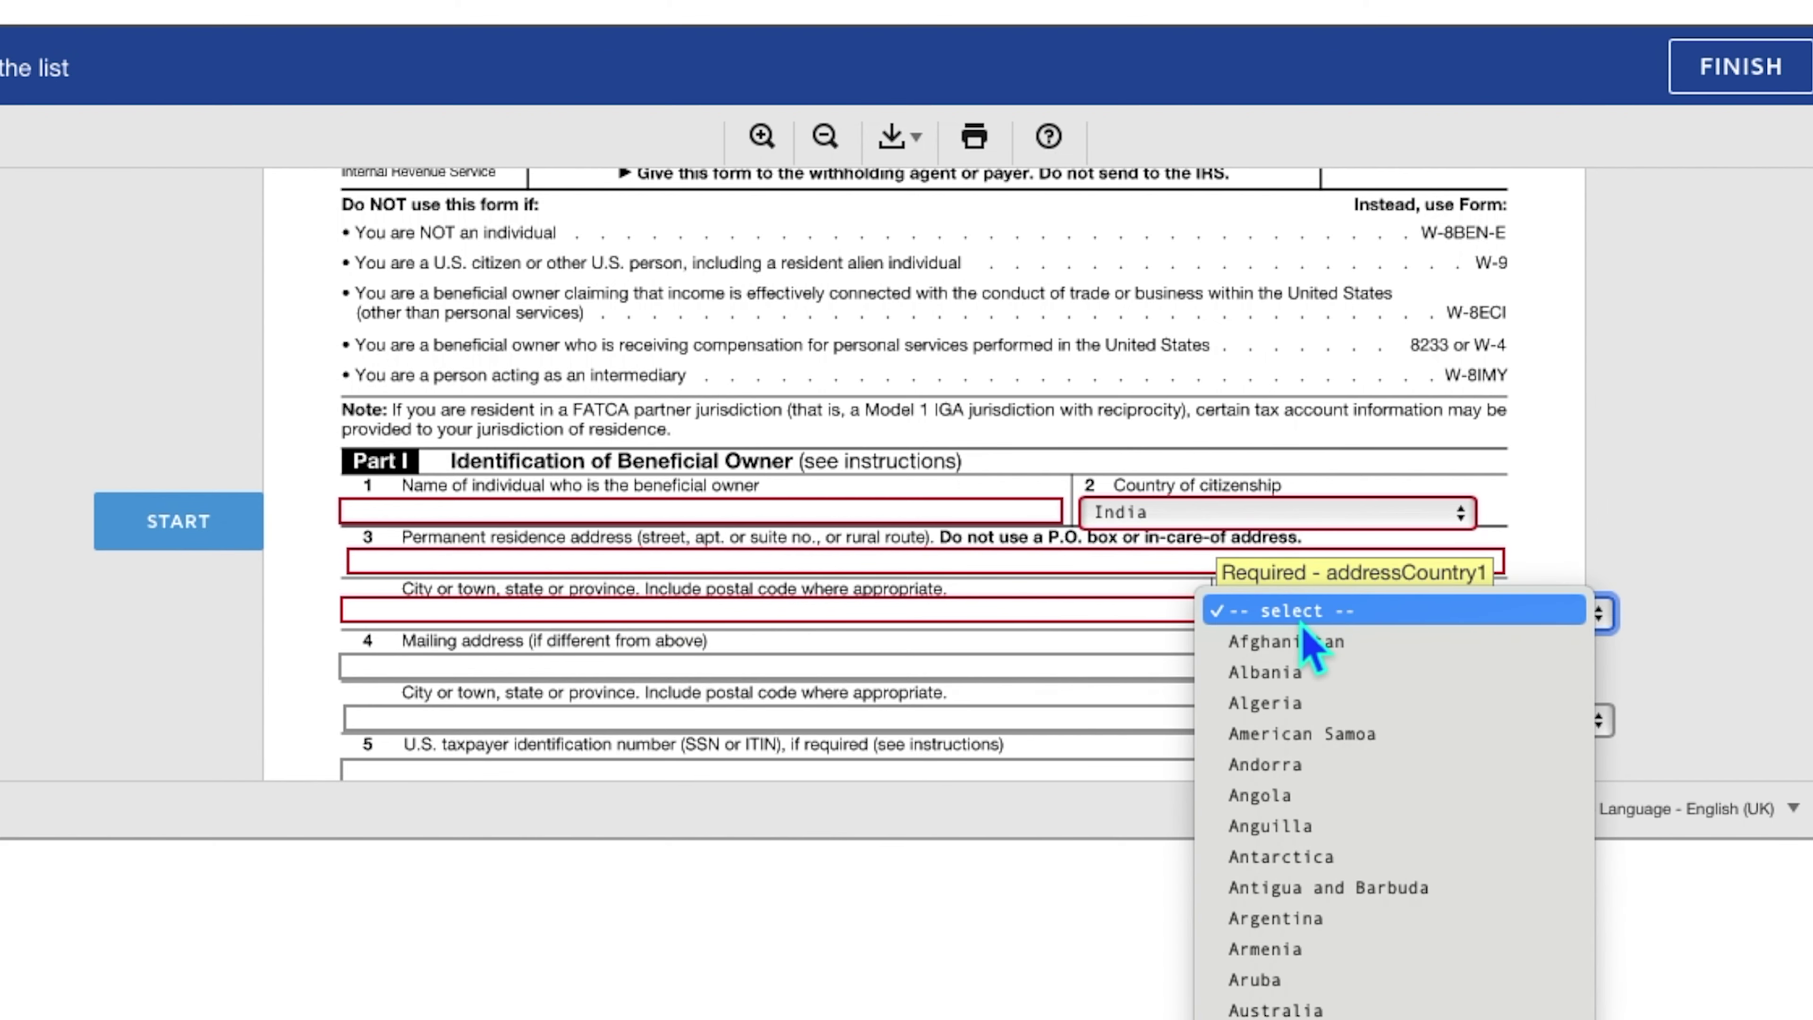
scroll(1310, 646, down, 15)
key(Escape)
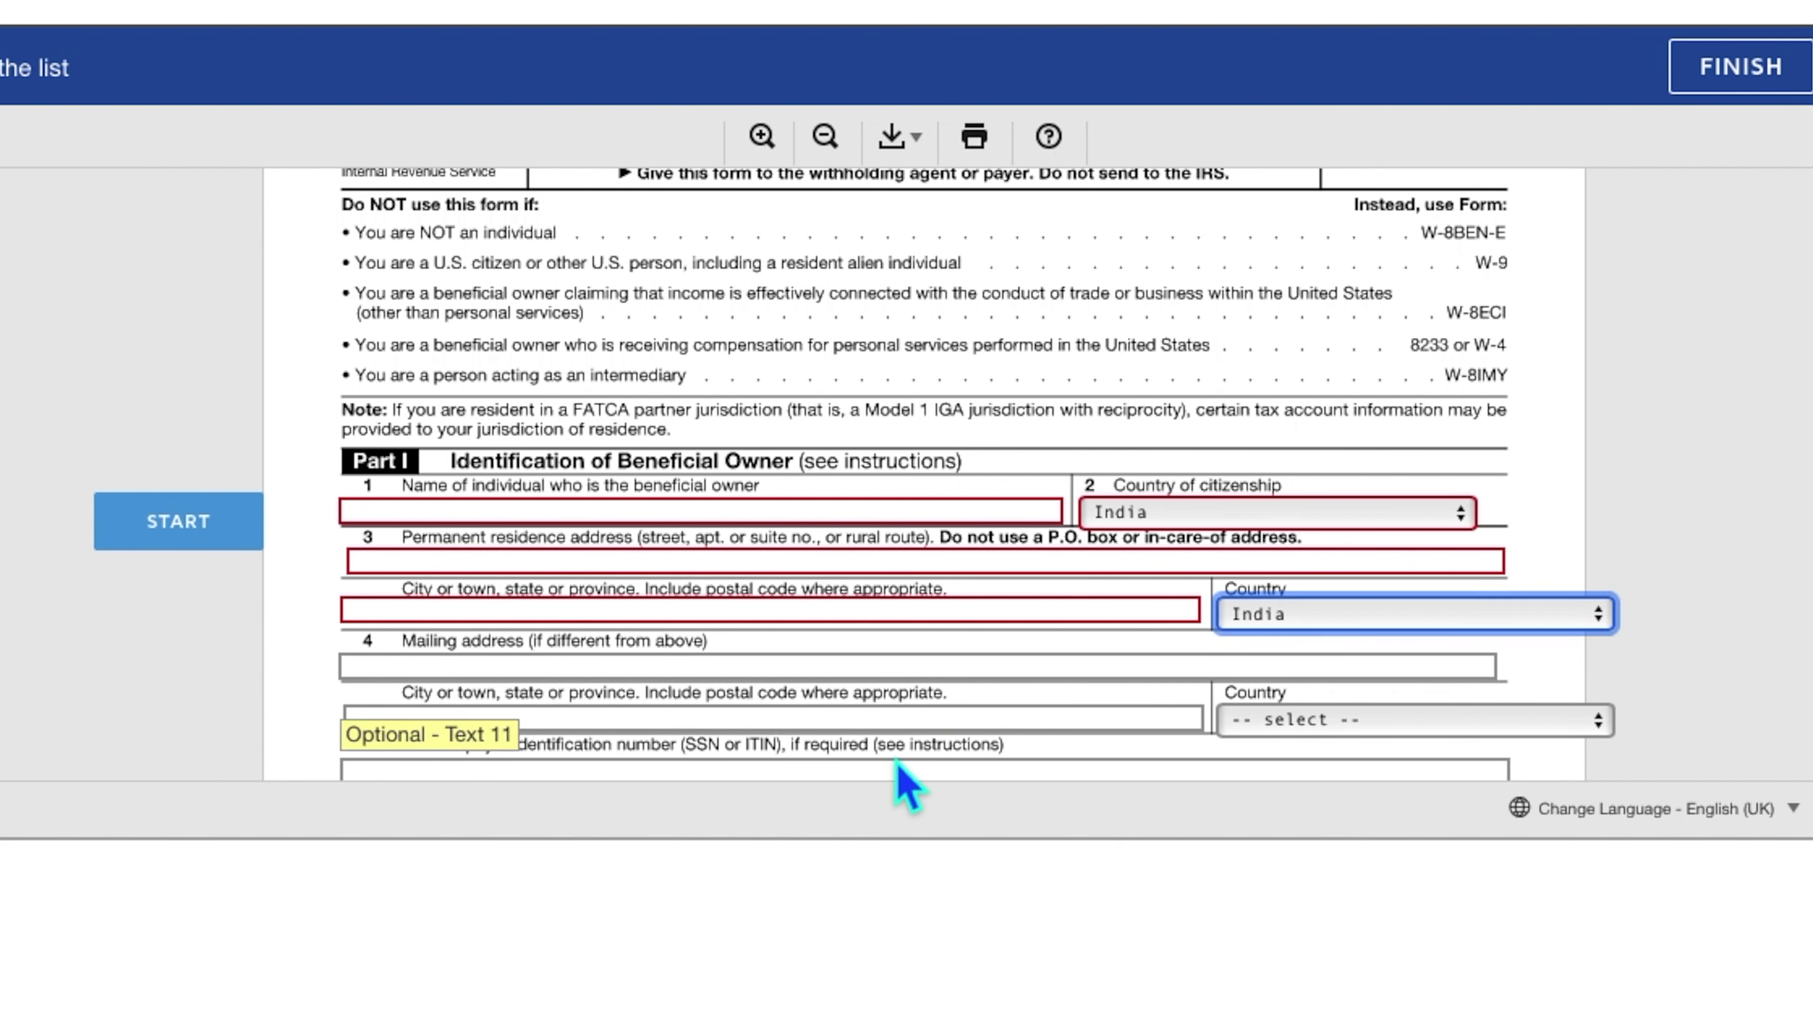
Sign the W-8BEN form with the capacity-to-sign certification ticked, and submit the finished document.
scroll(905, 735, down, 5)
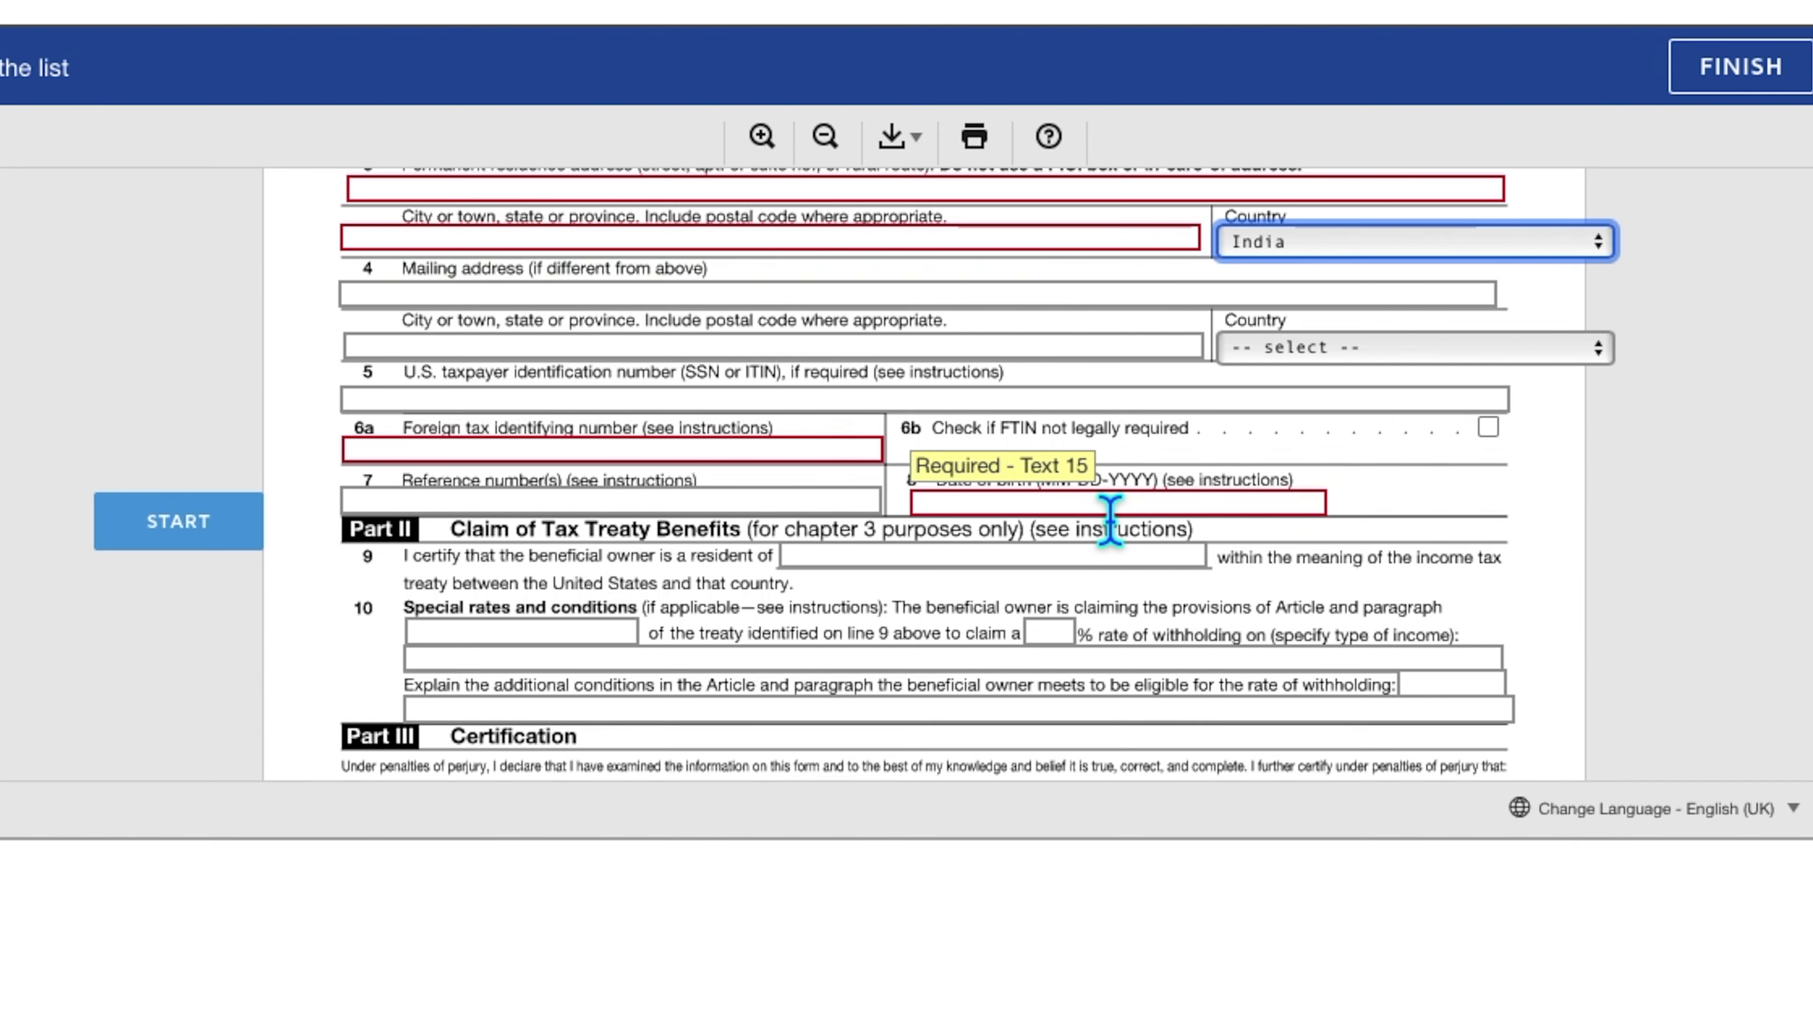
scroll(1110, 520, down, 8)
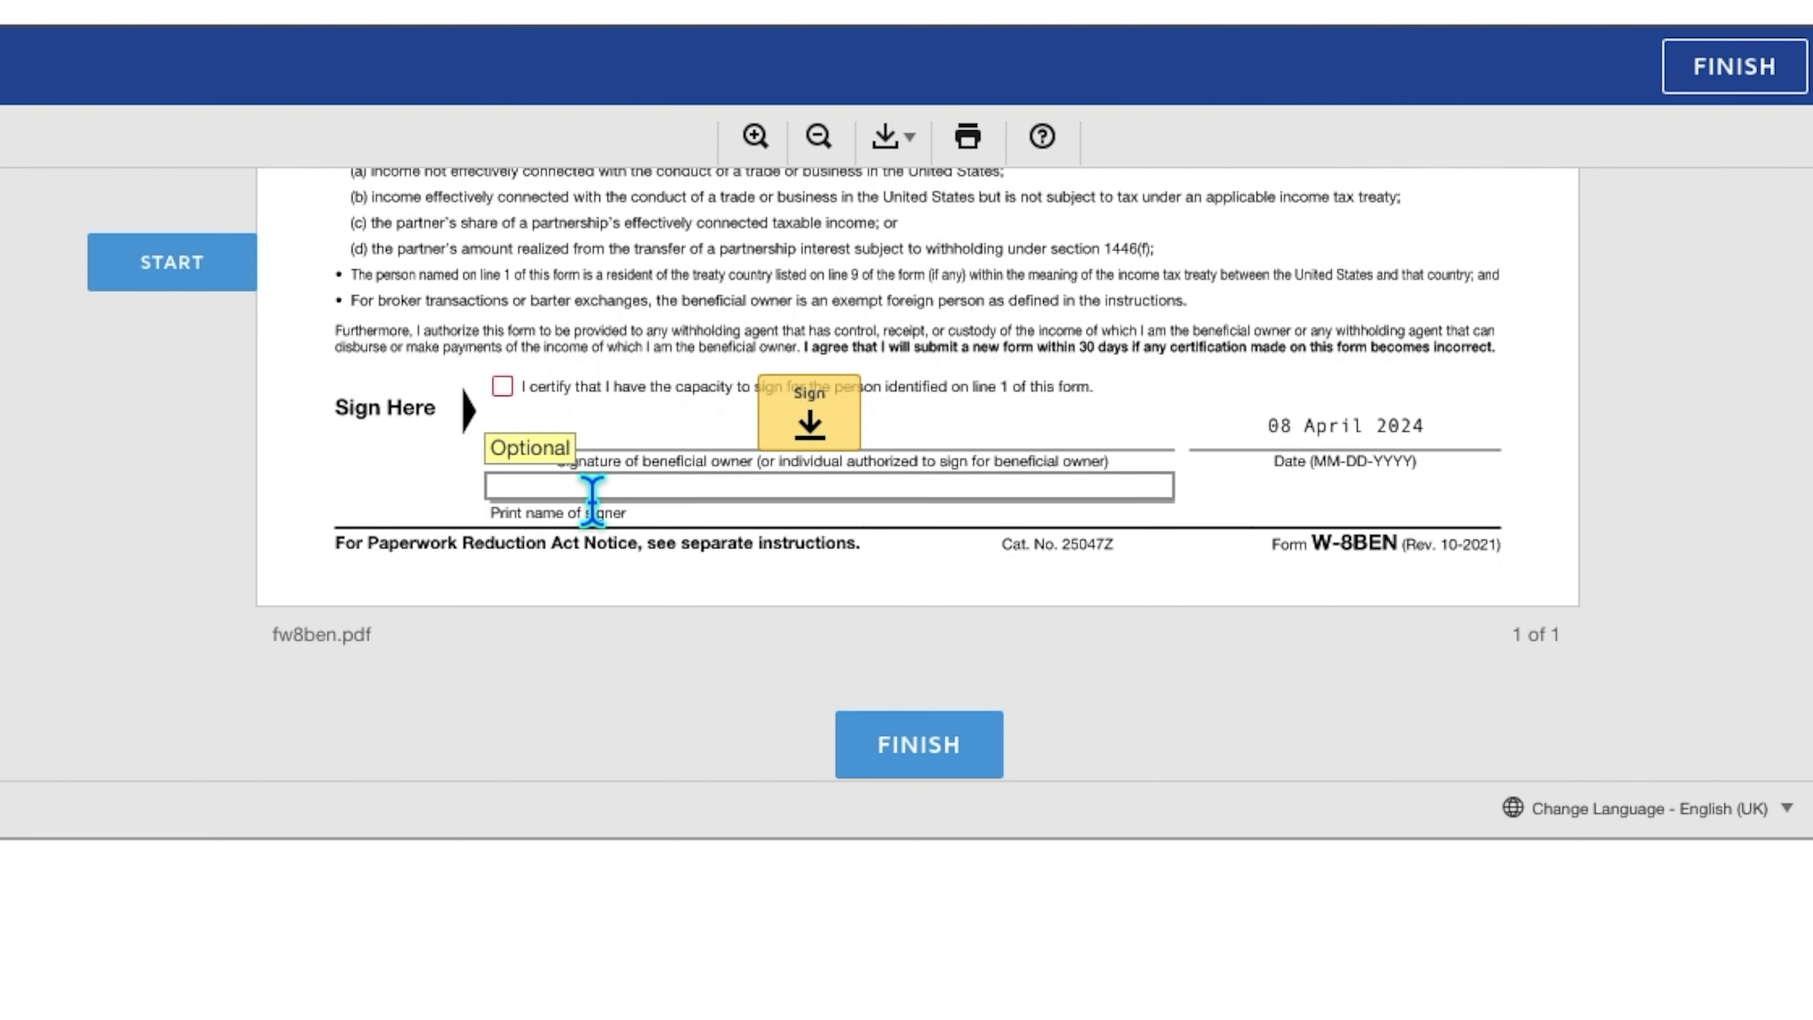
click(853, 421)
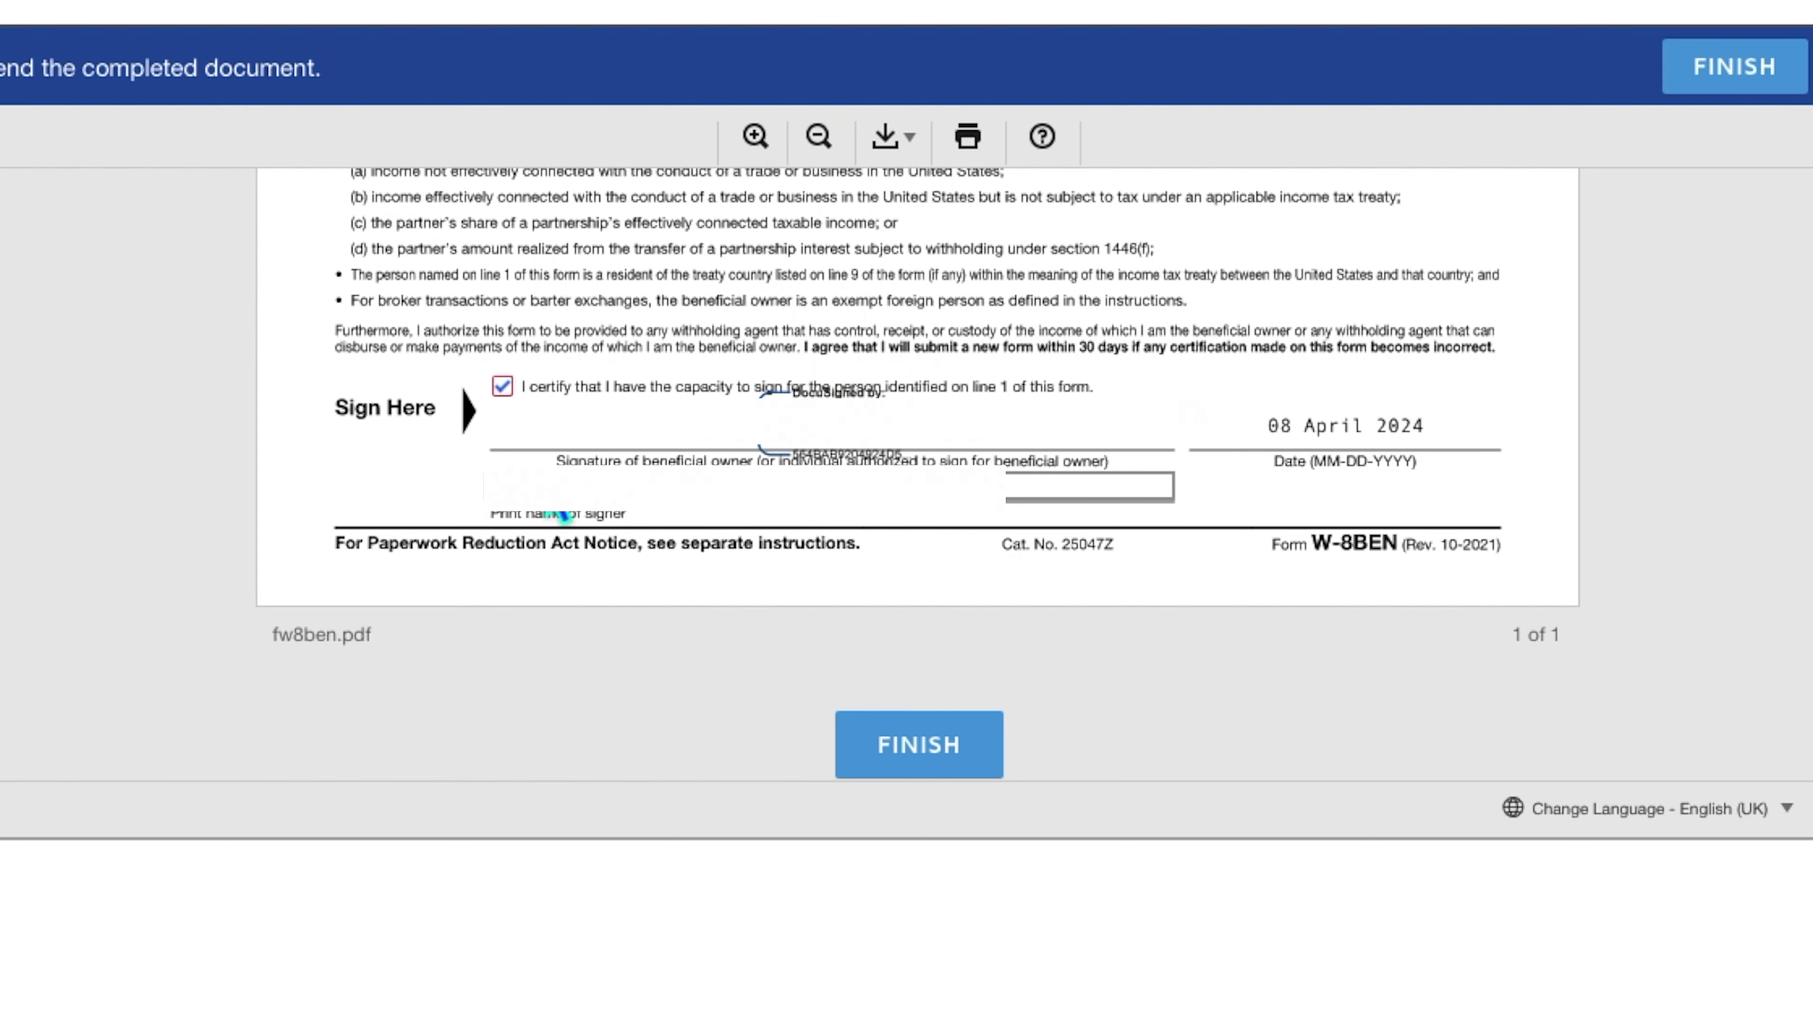
click(508, 391)
click(939, 762)
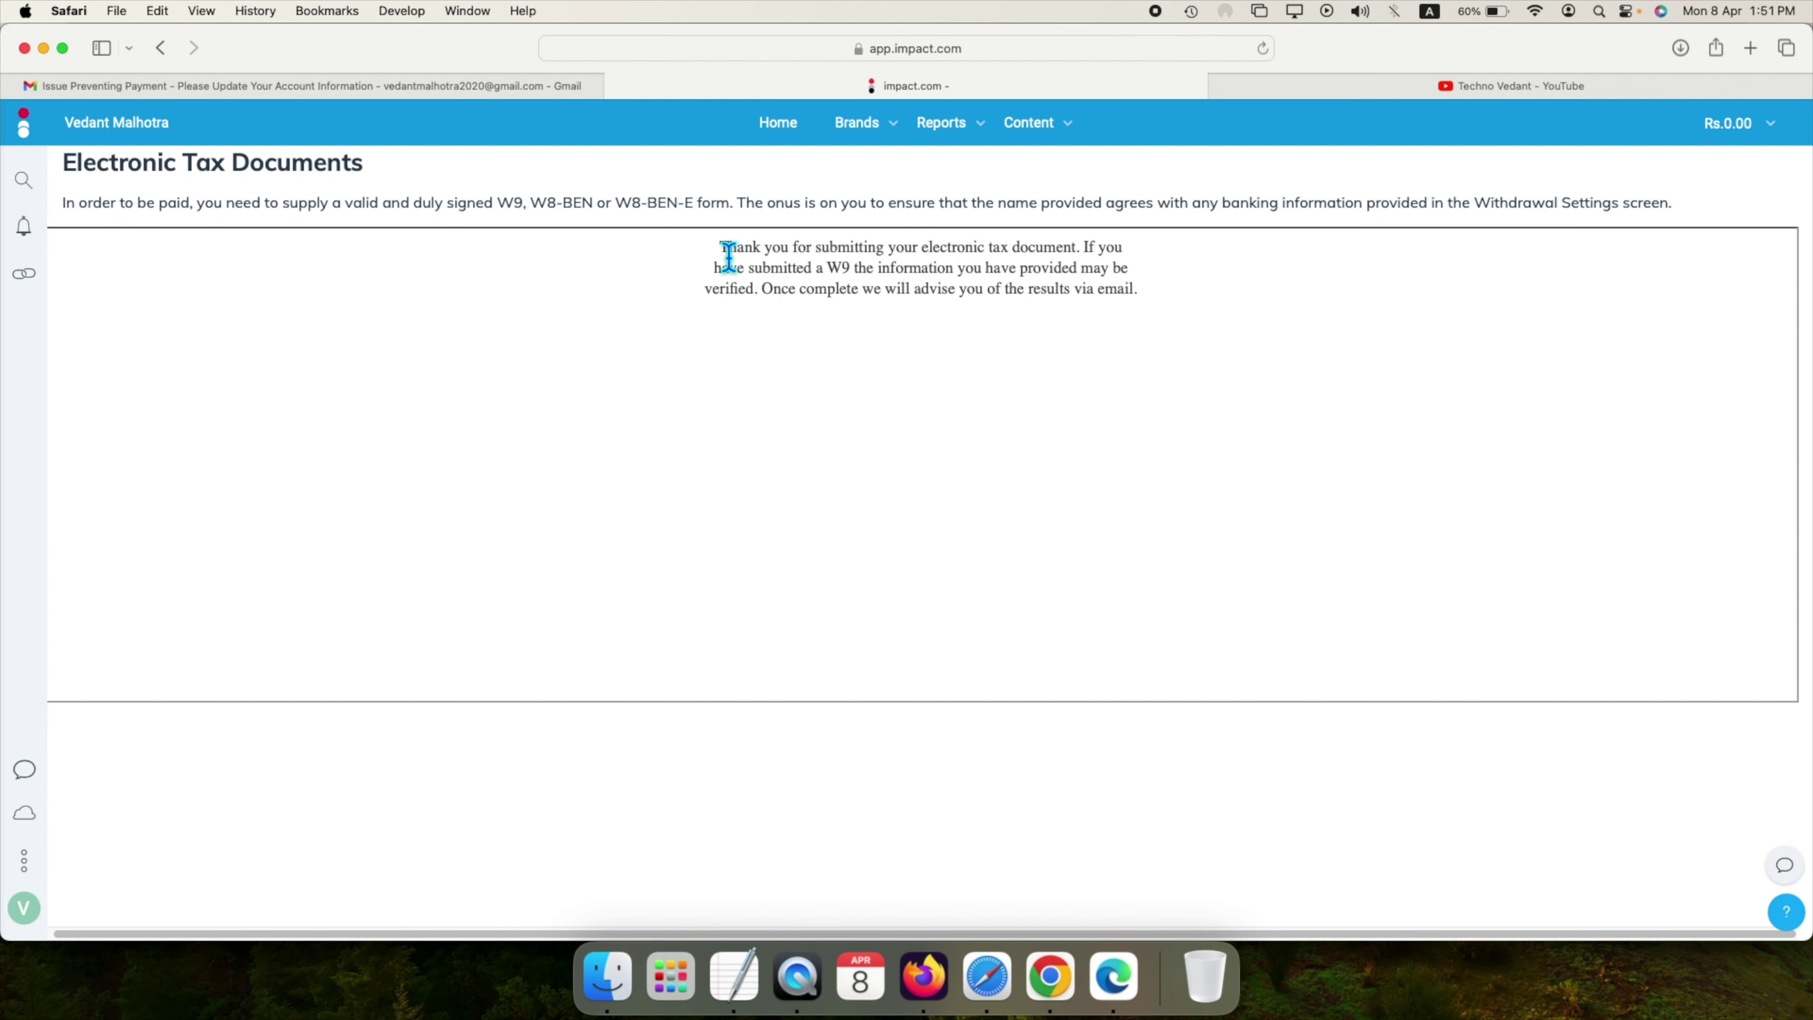
drag(727, 256, 1174, 300)
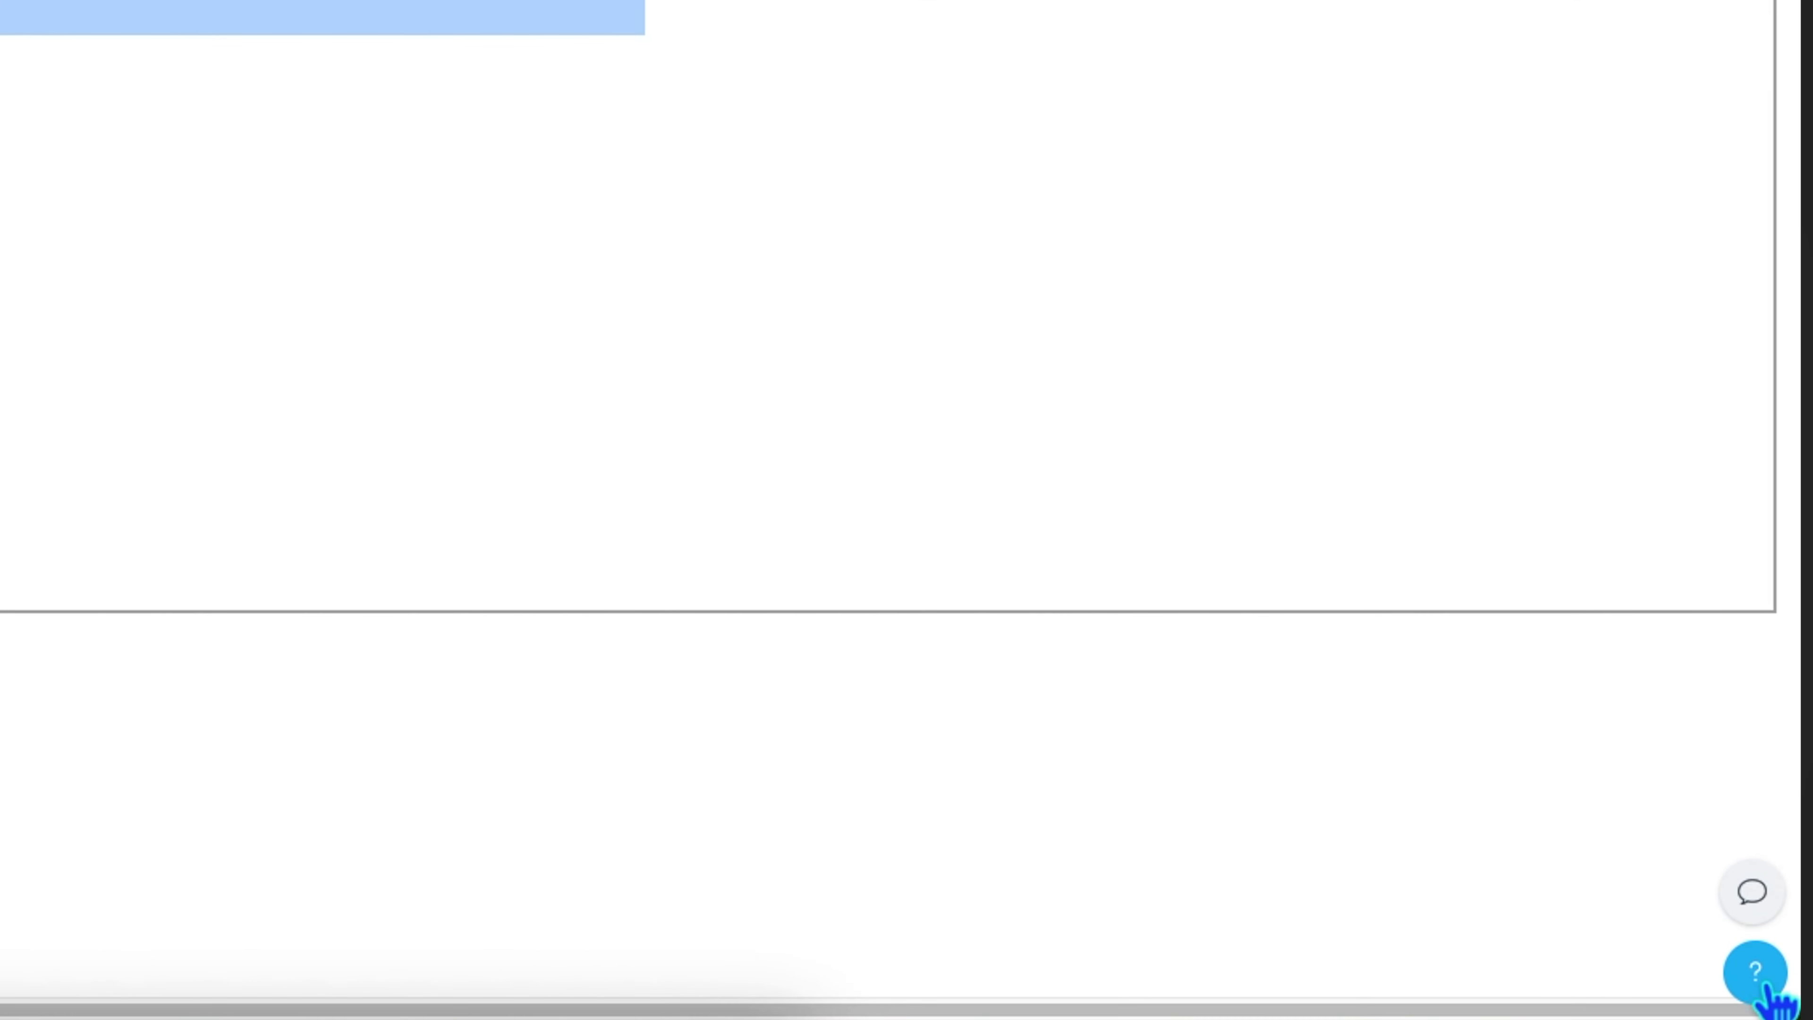
Start a new support ticket and set its issue type to Payments & Finance.
click(1764, 992)
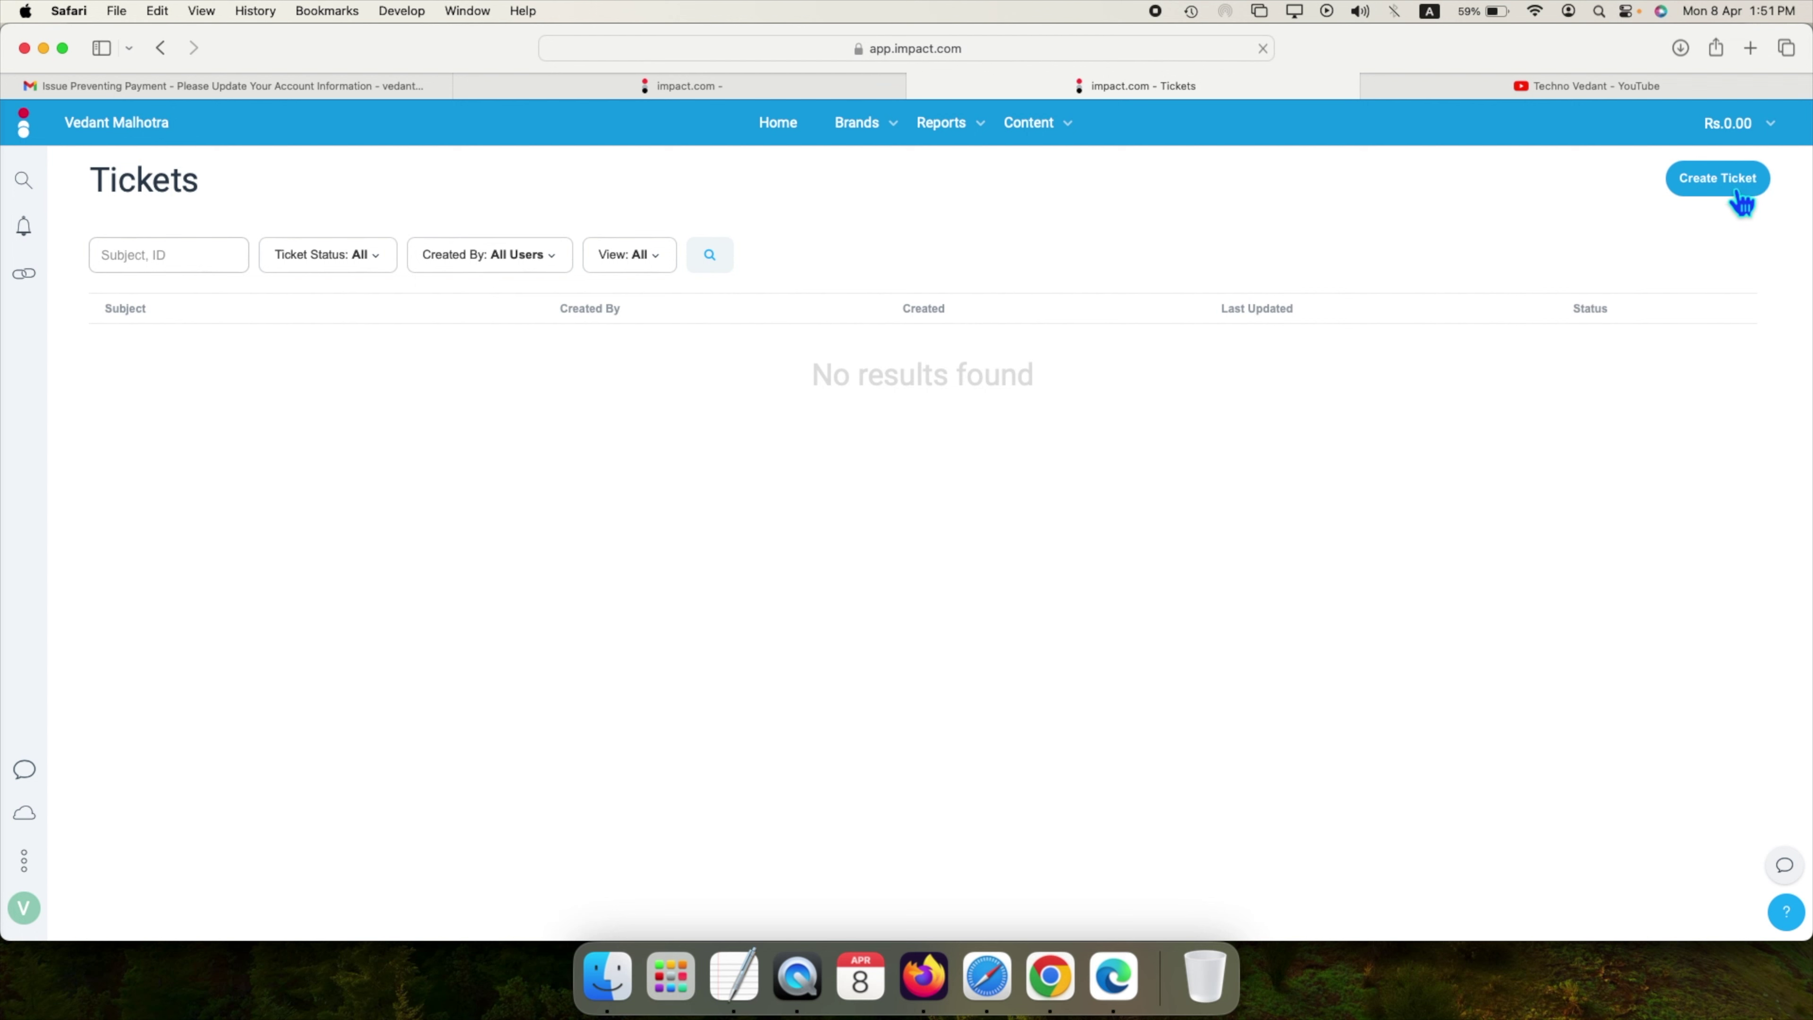
click(1735, 196)
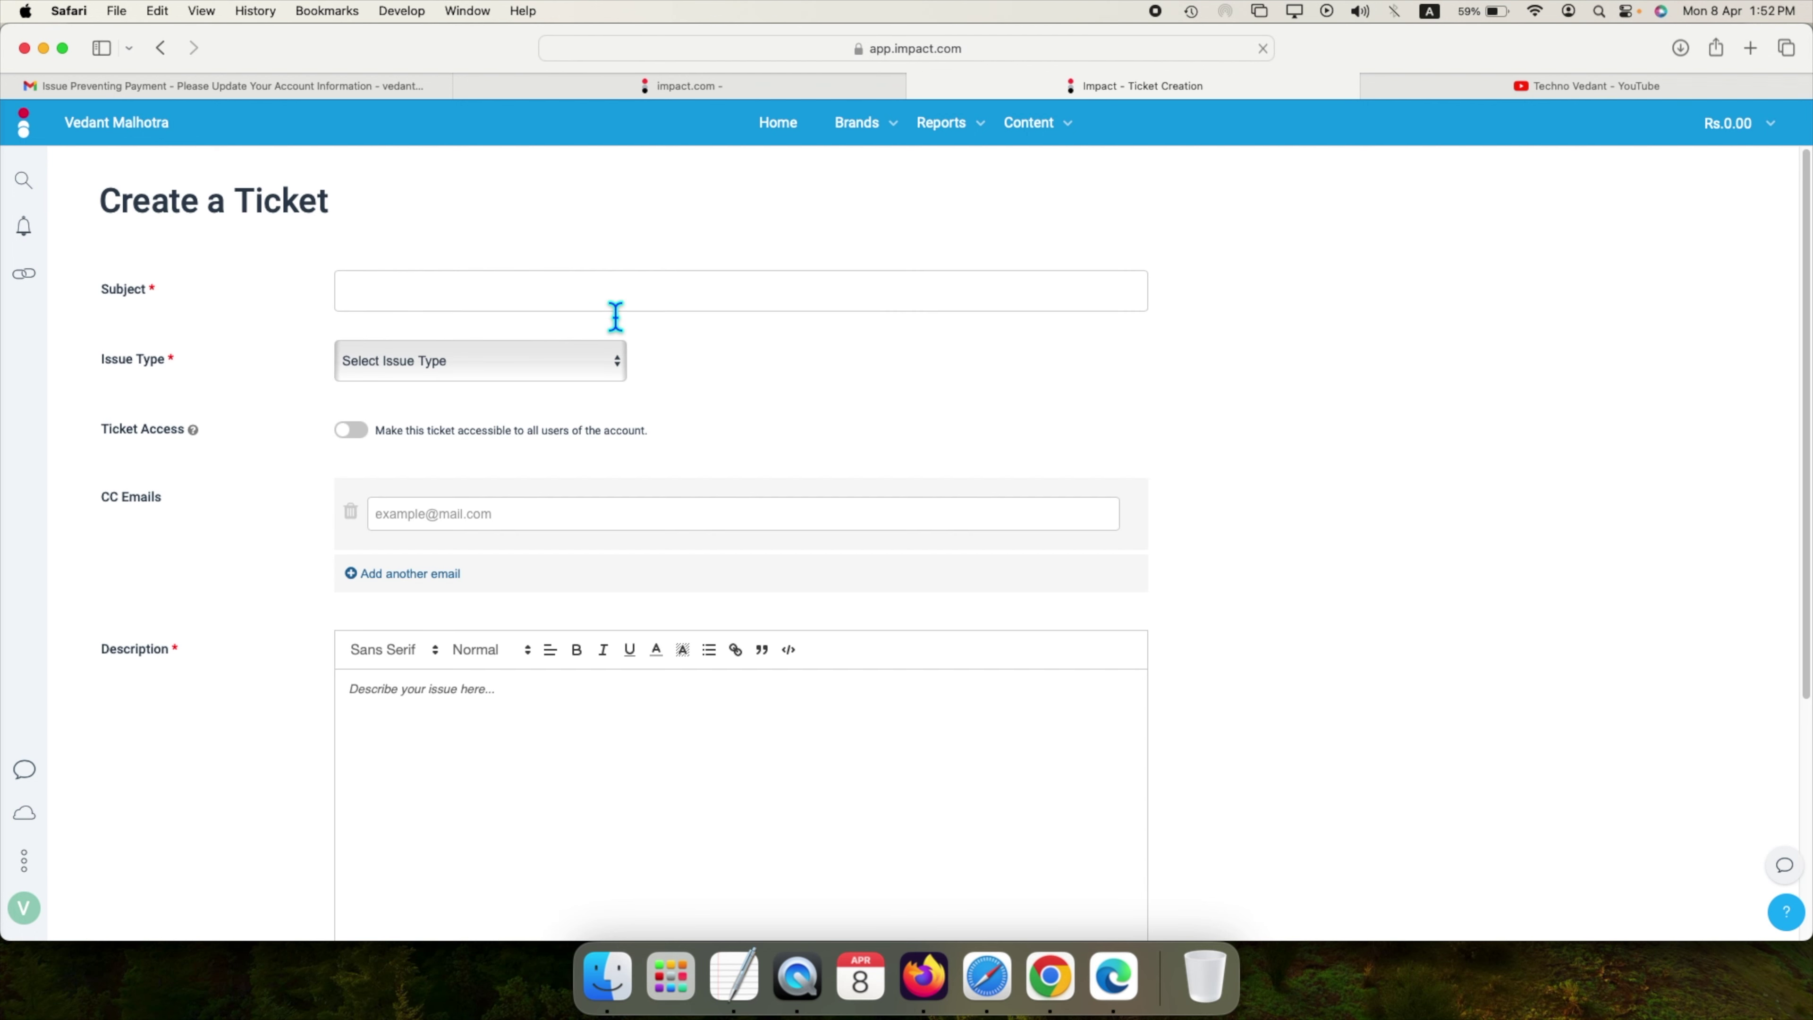
click(573, 373)
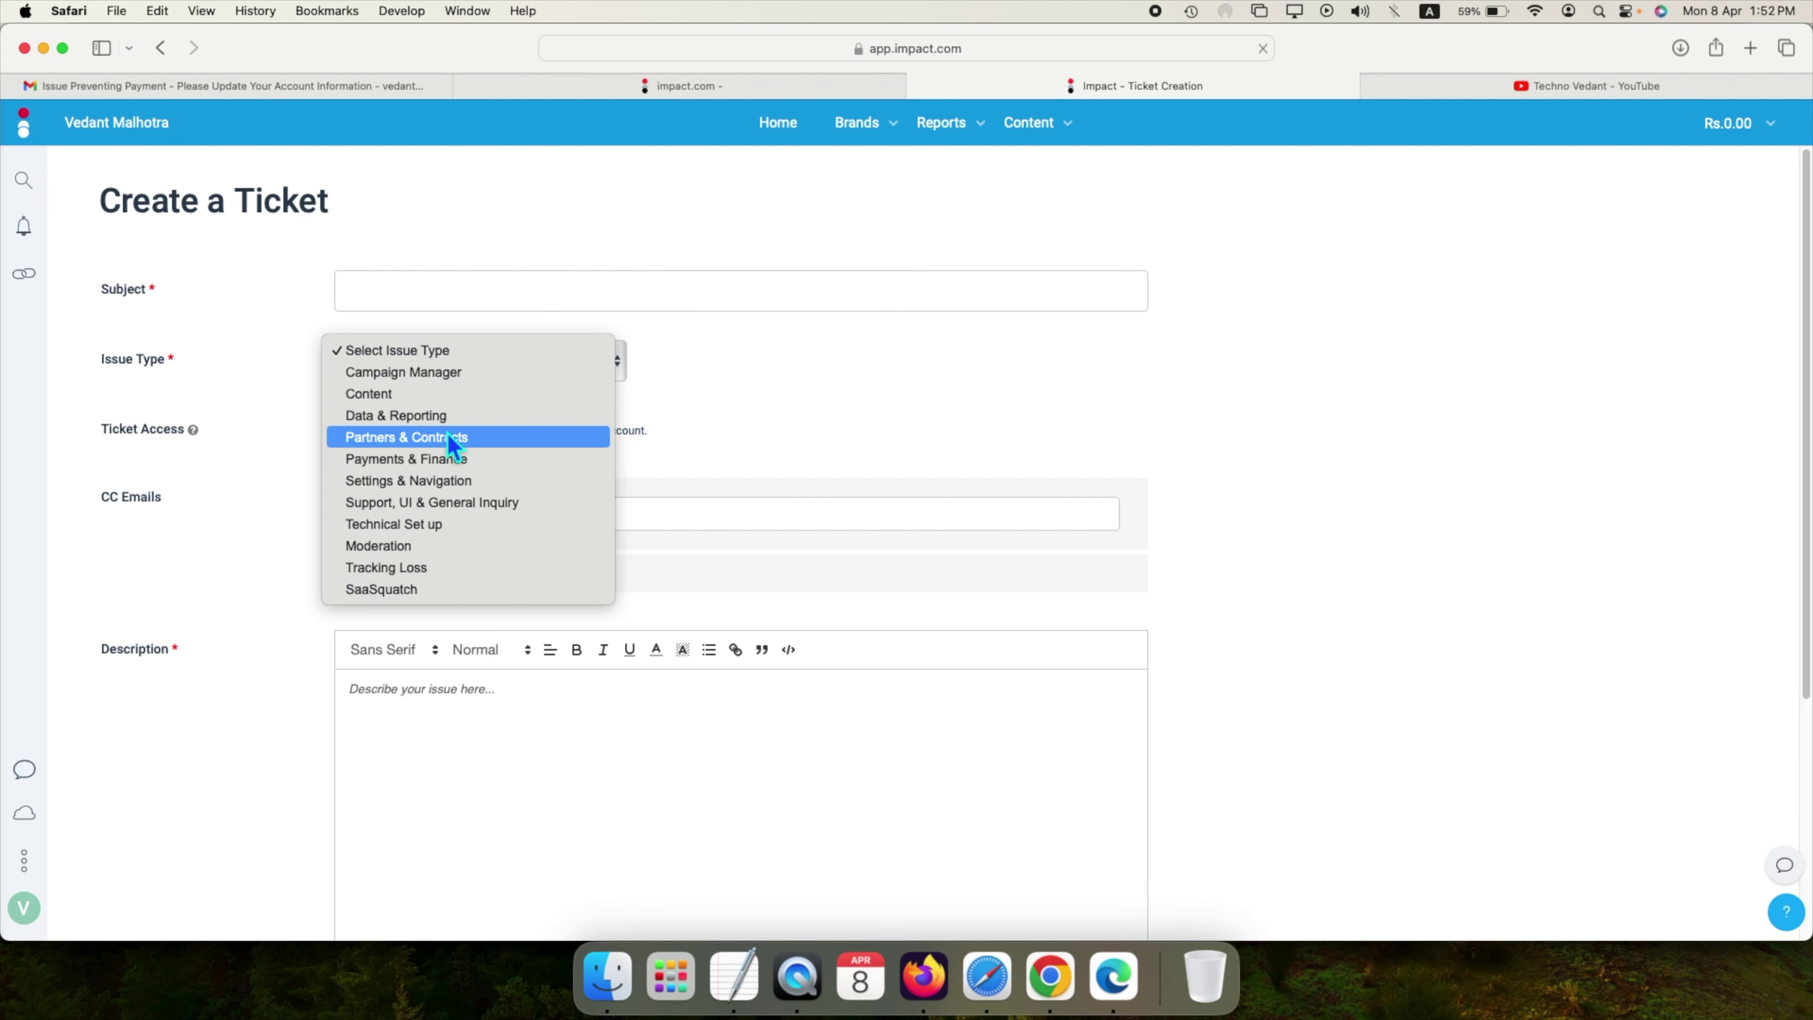
click(449, 462)
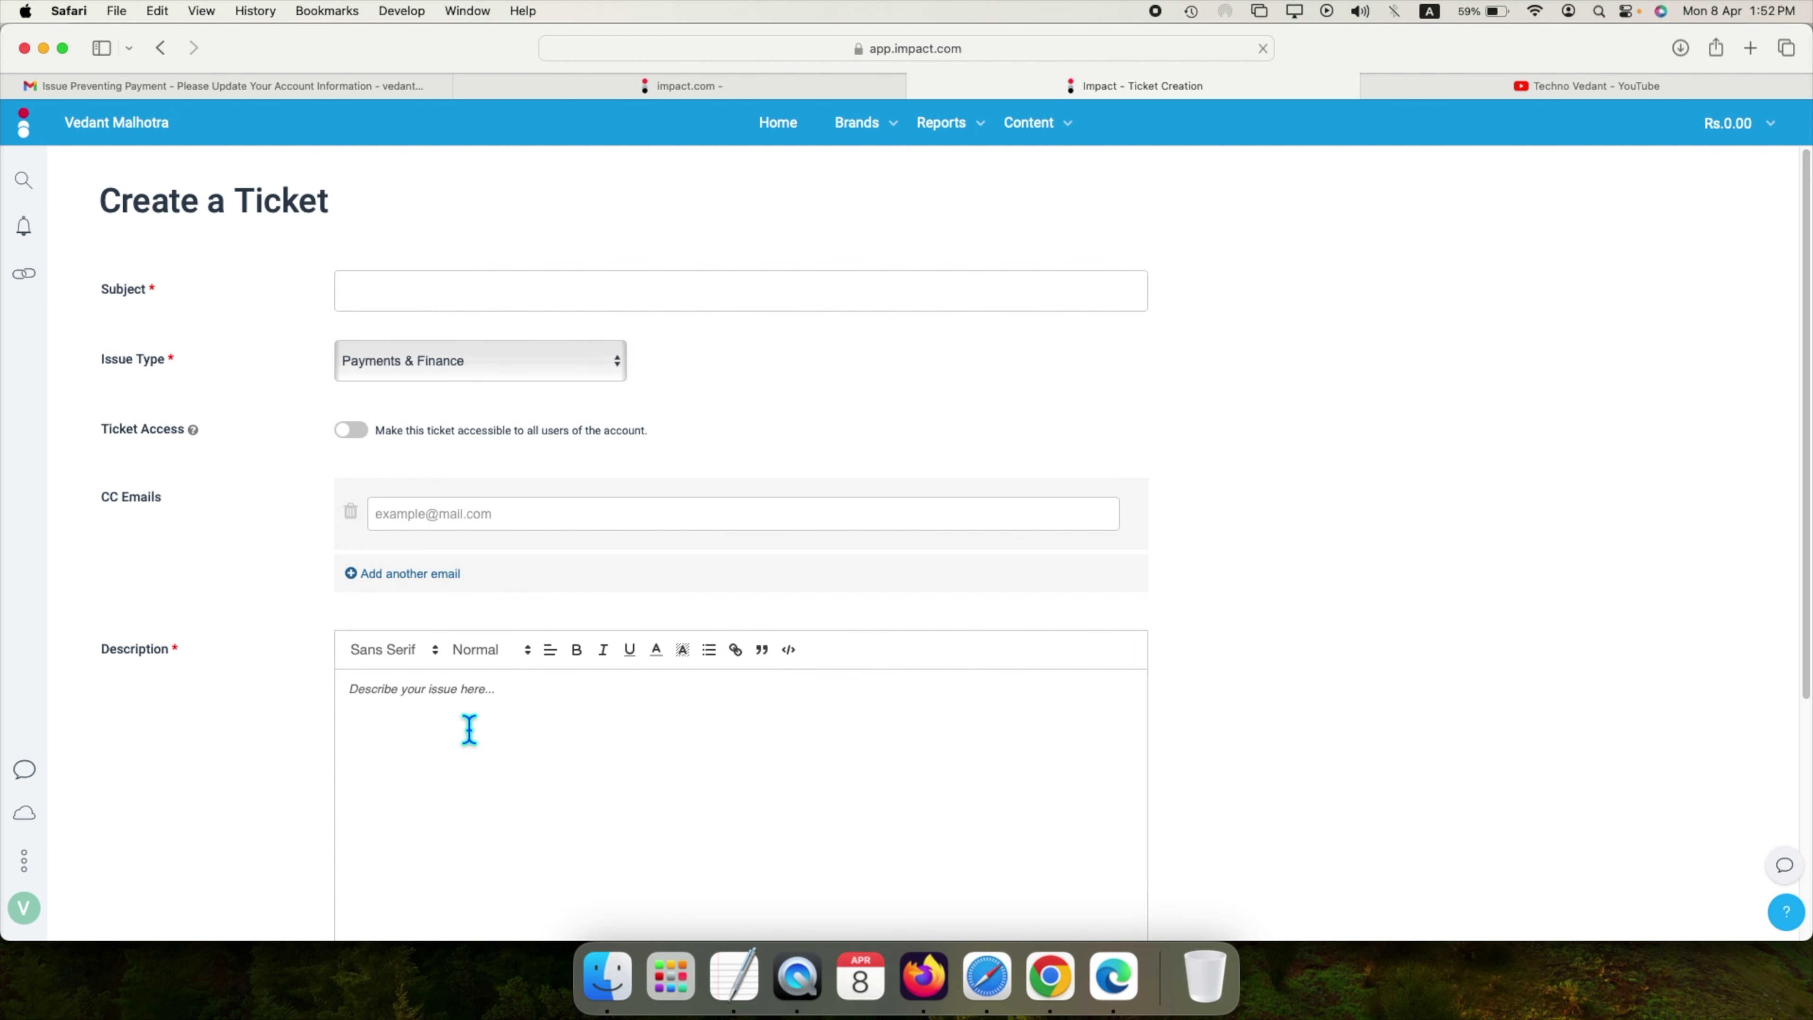
scroll(510, 724, down, 5)
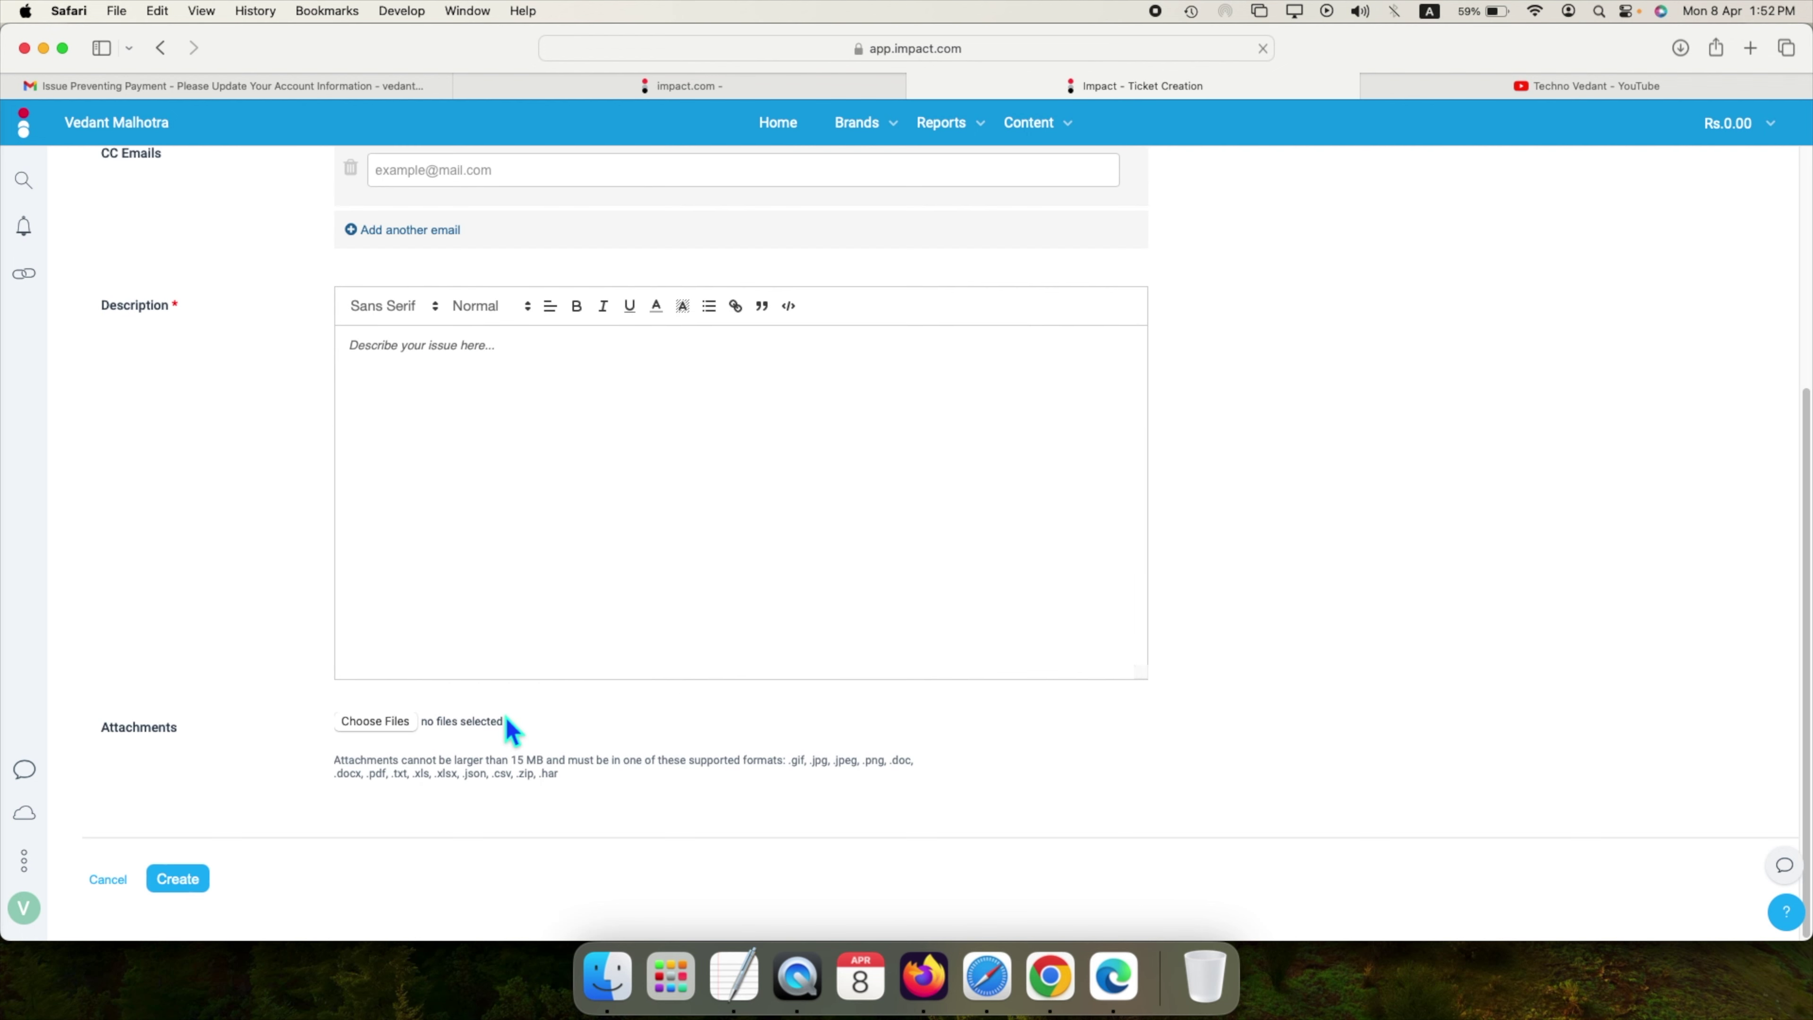
Return to the Electronic Tax Documents page and open the bank account settings from the account balance page.
key(ctrl+shift+Tab)
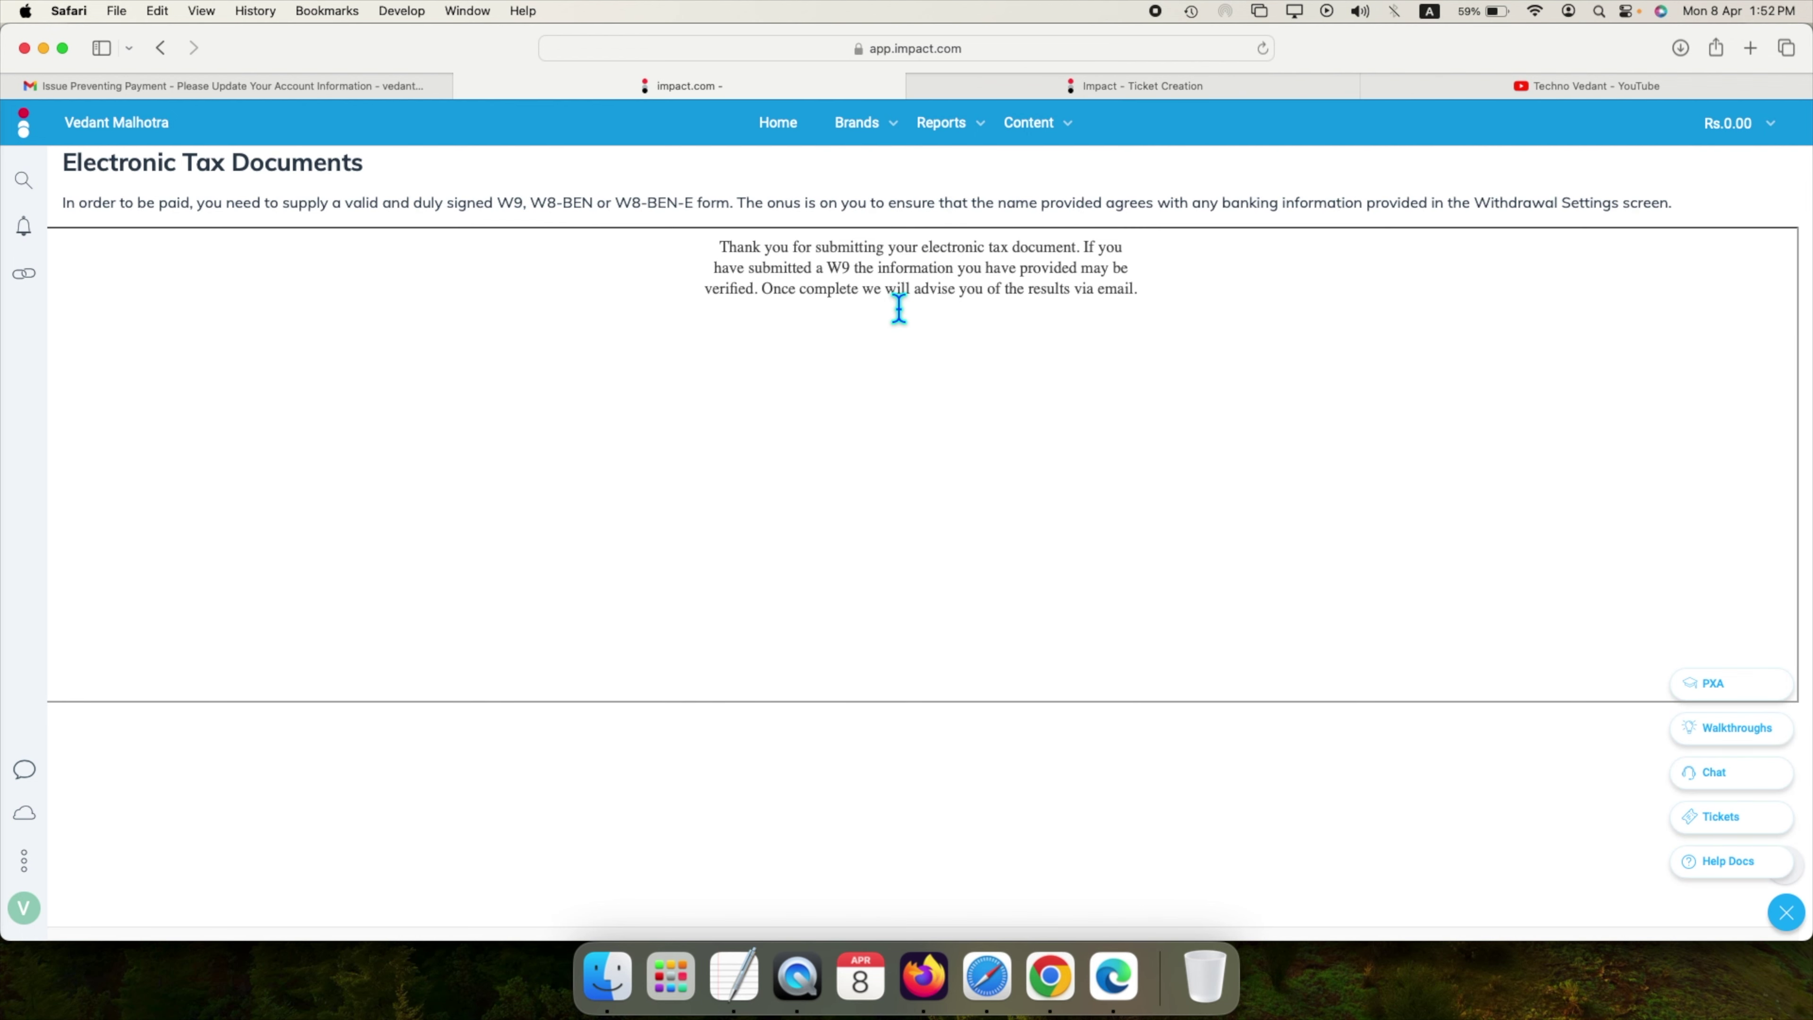
click(1035, 89)
key(ctrl+shift+Tab)
key(super+shift+3)
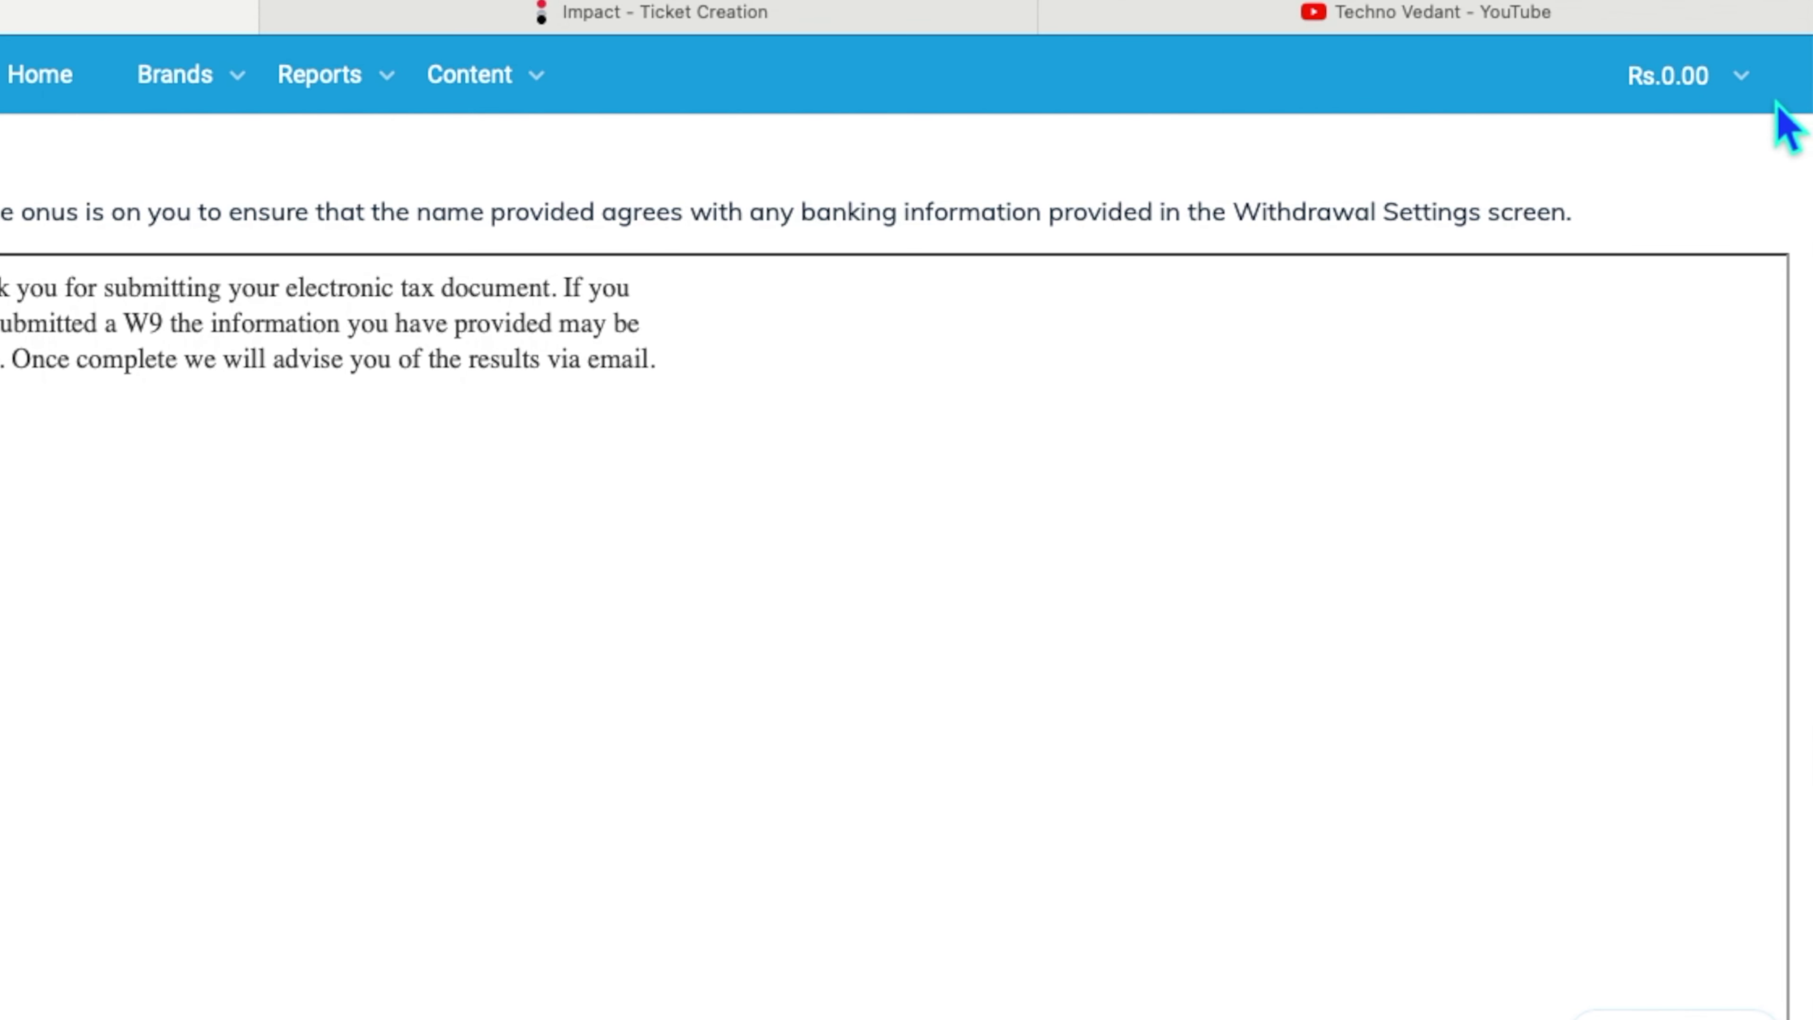
click(1759, 93)
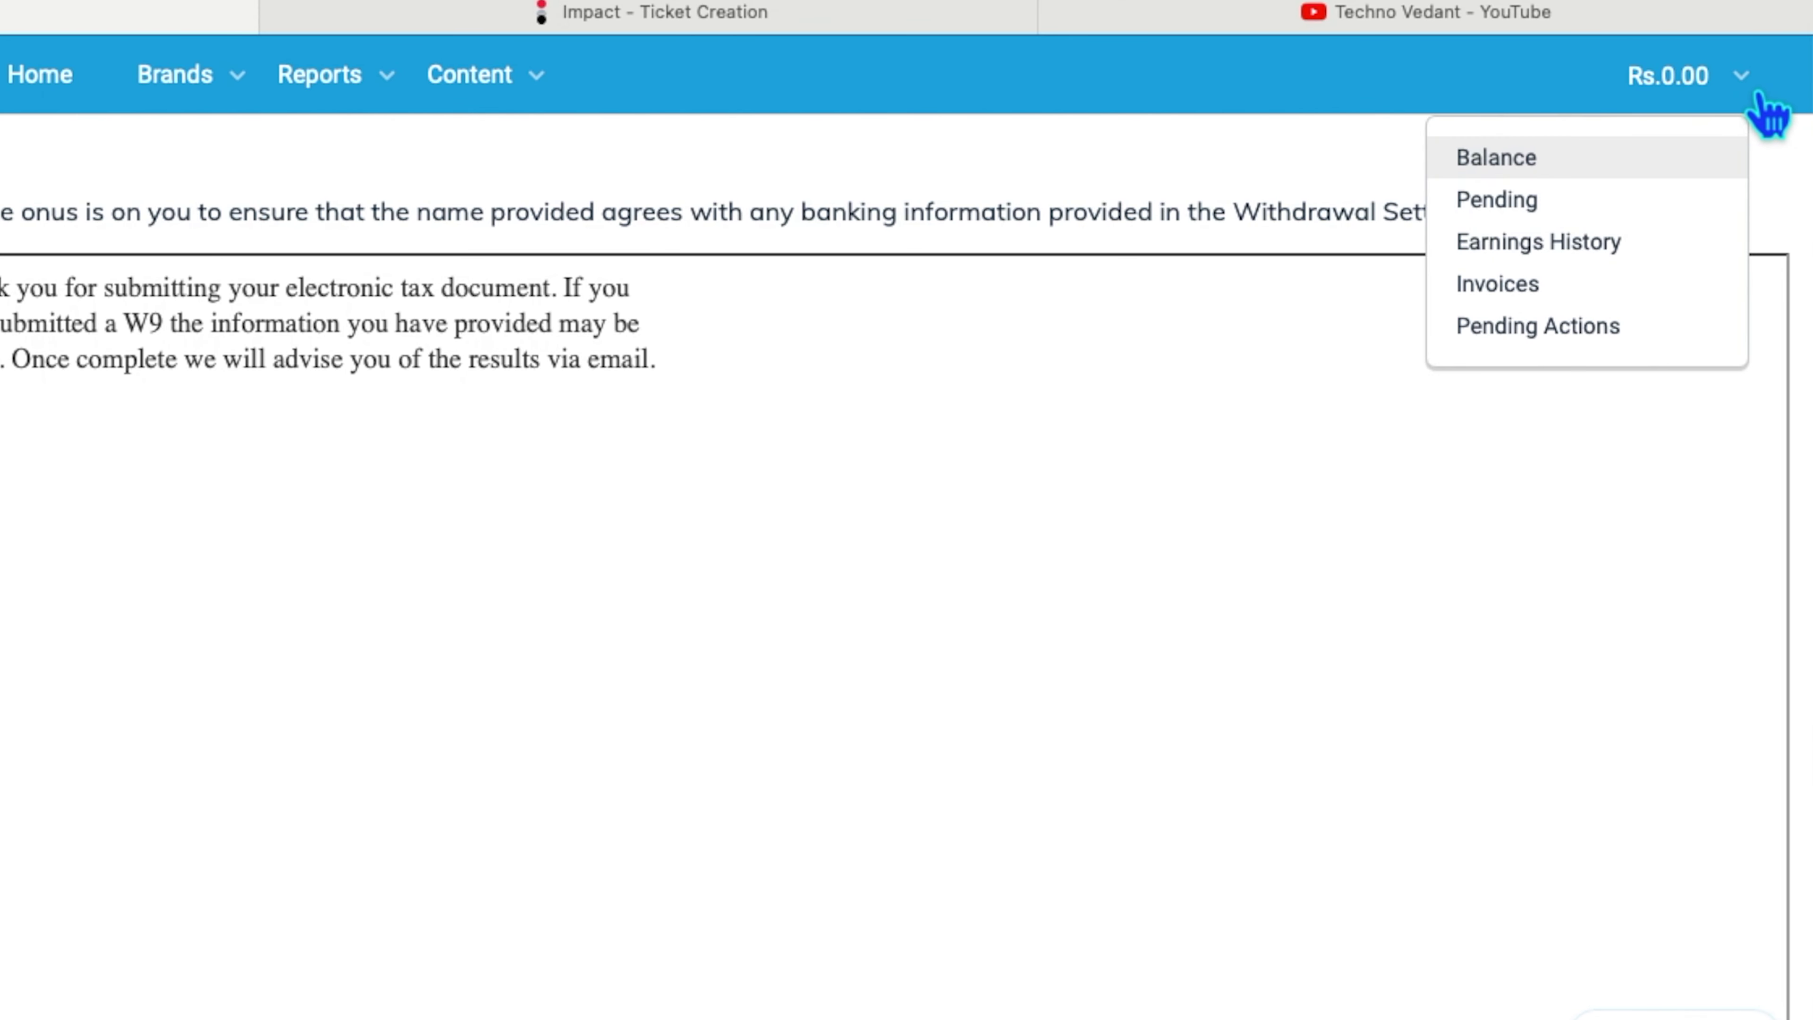
click(1528, 153)
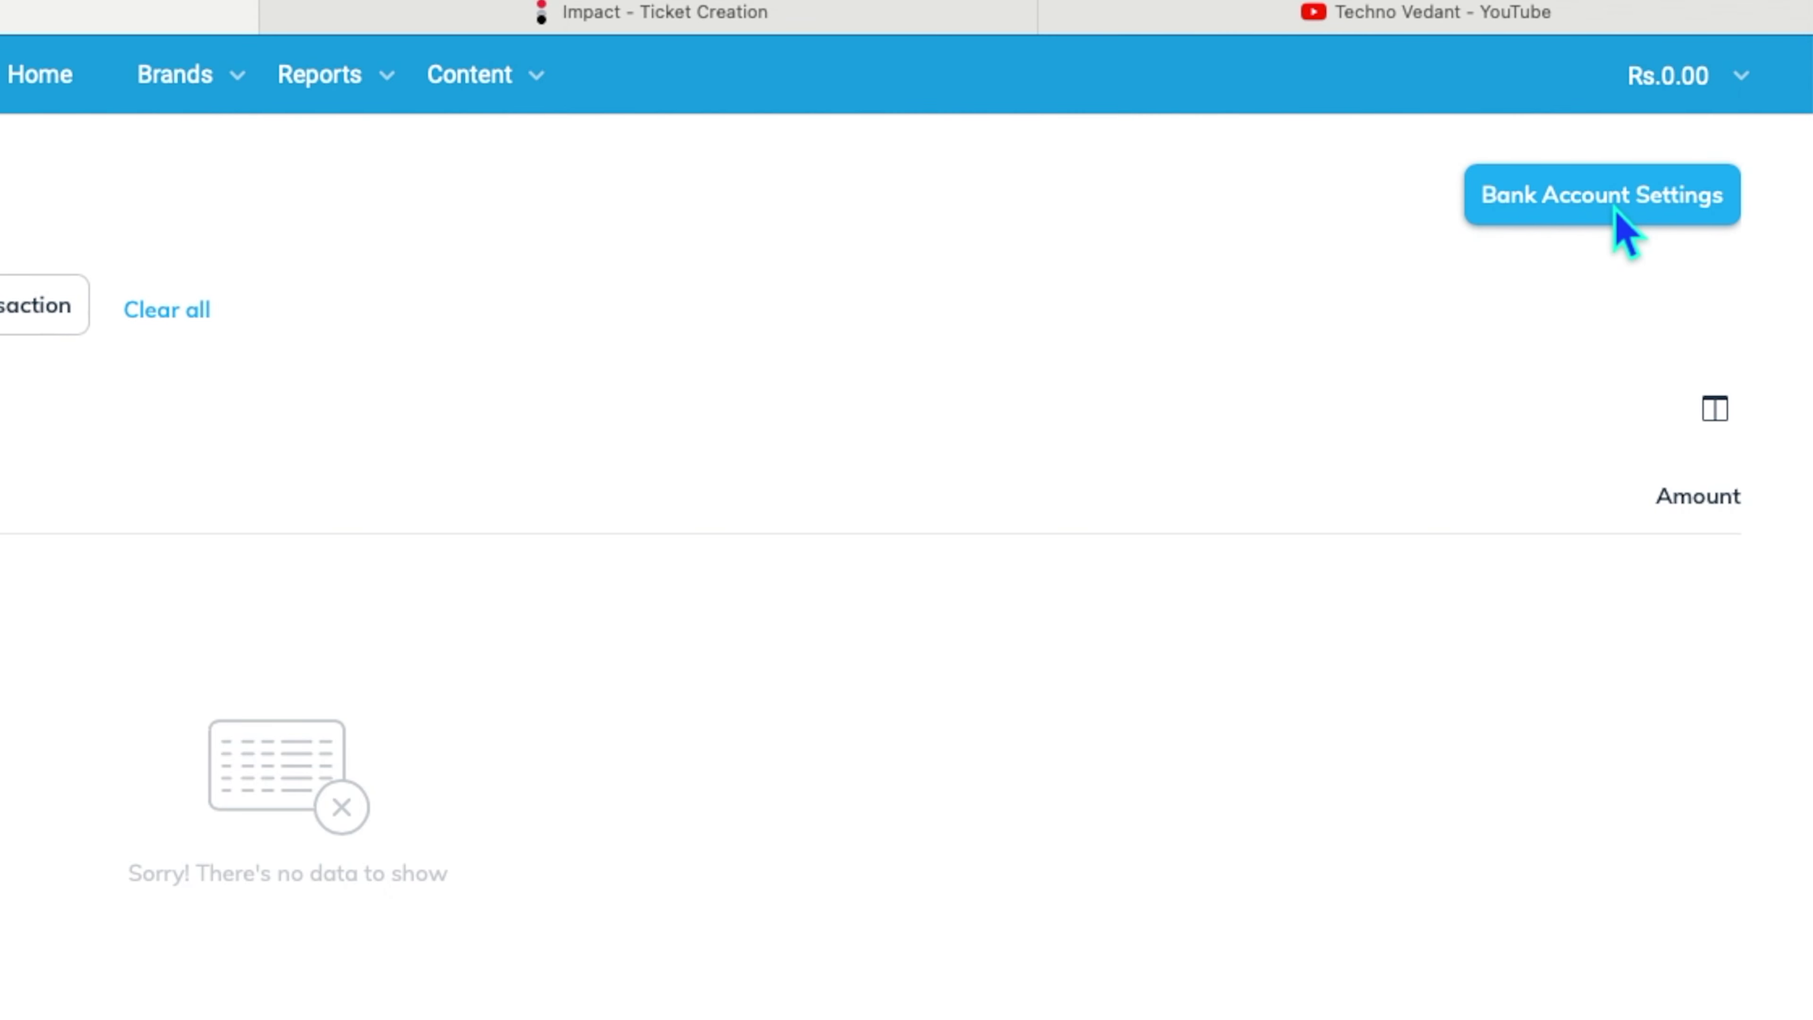
click(1618, 208)
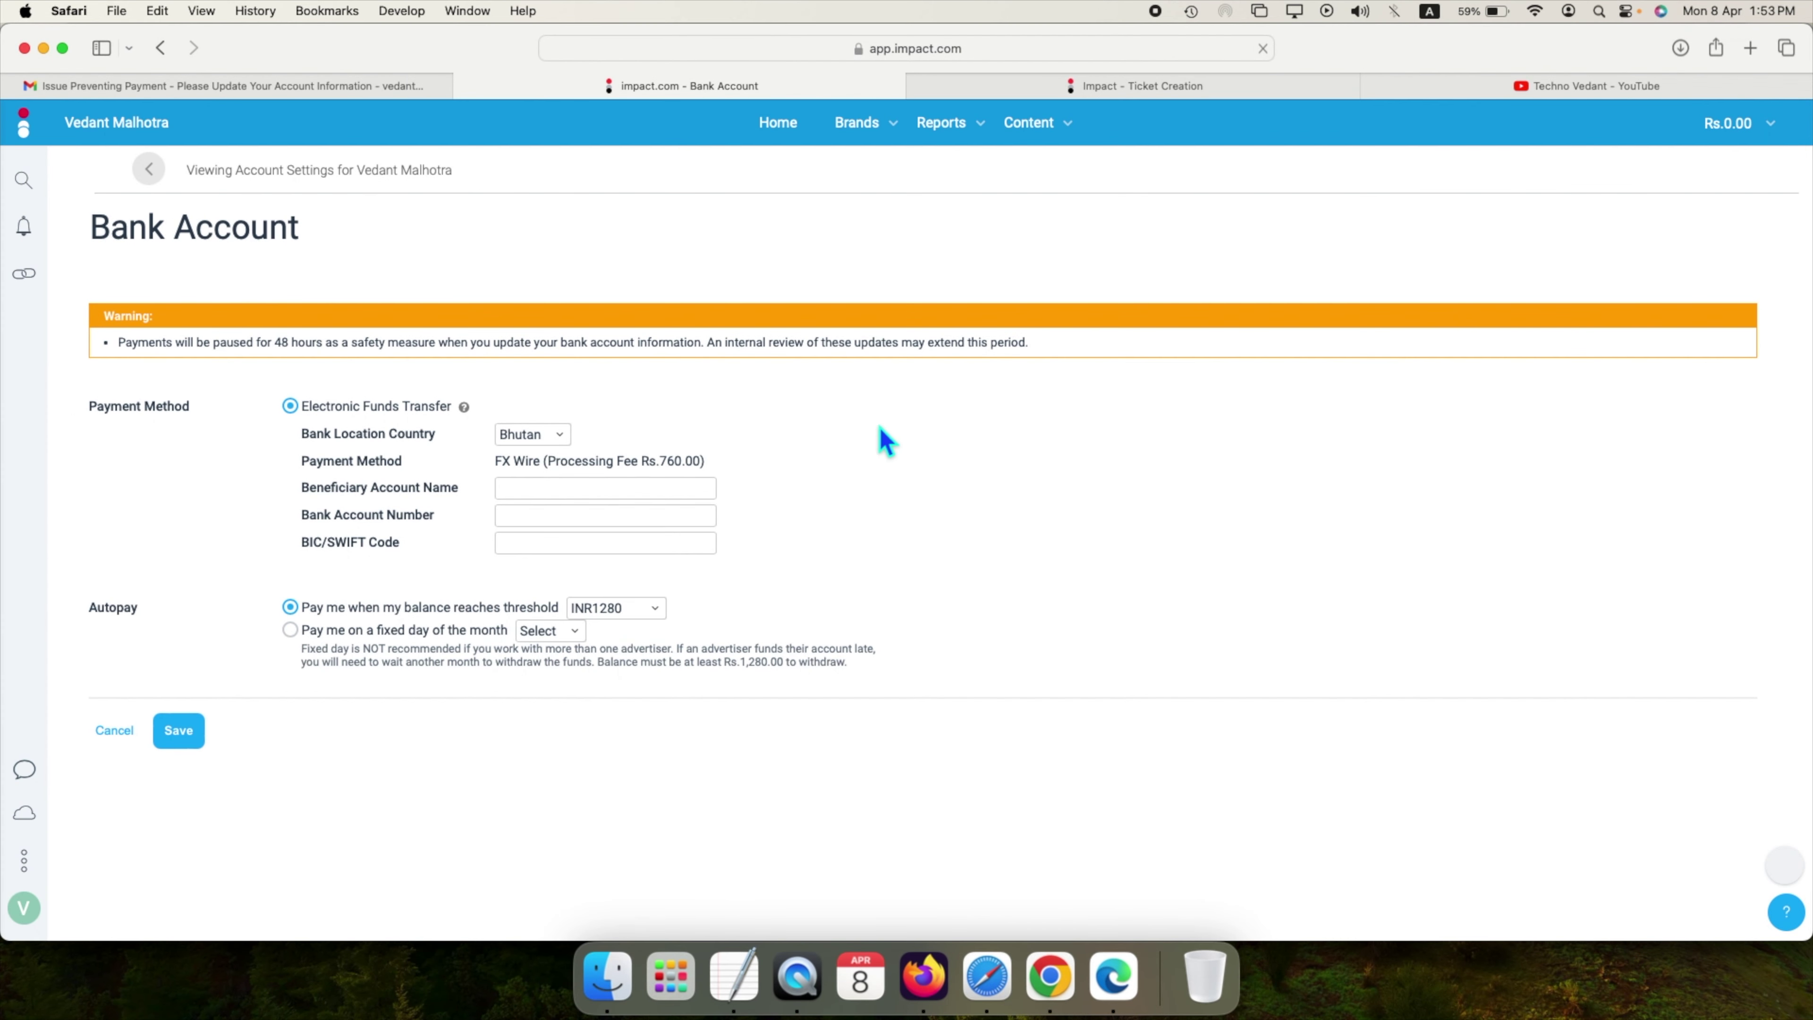
Set the bank location country to India for the electronic funds transfer and dismiss the bank account review notice.
click(539, 437)
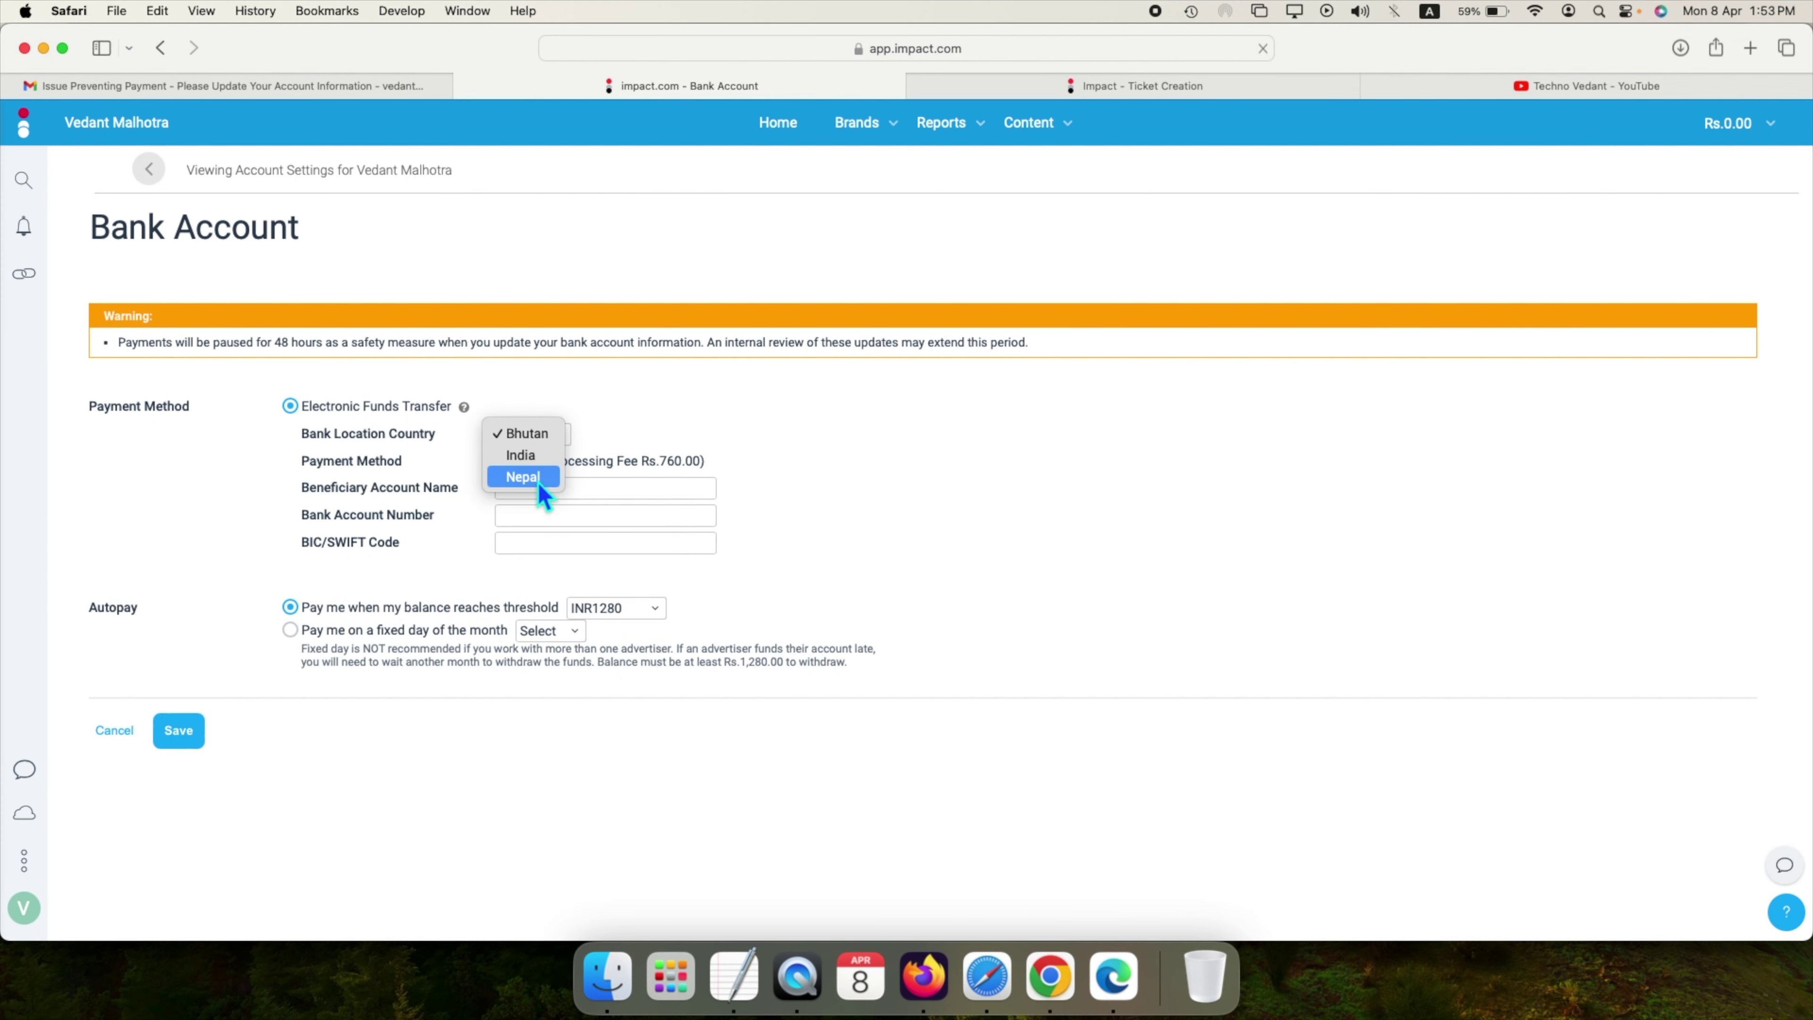
click(532, 455)
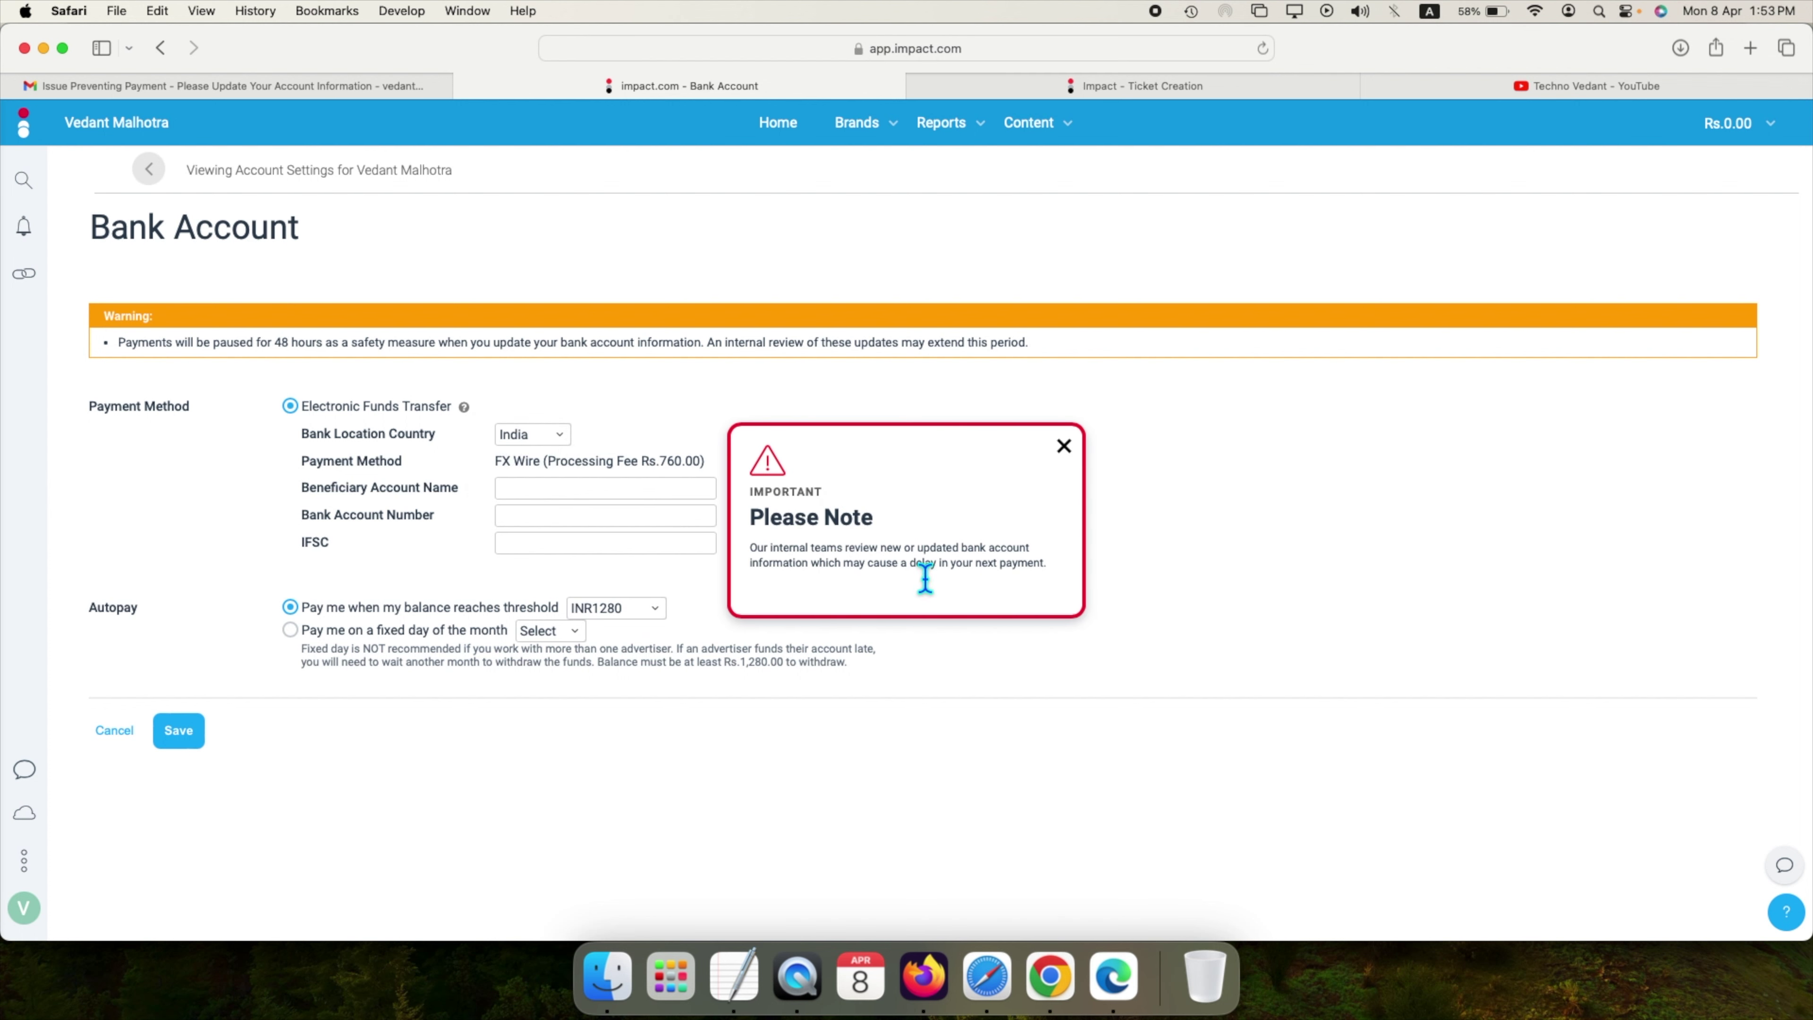
click(1063, 446)
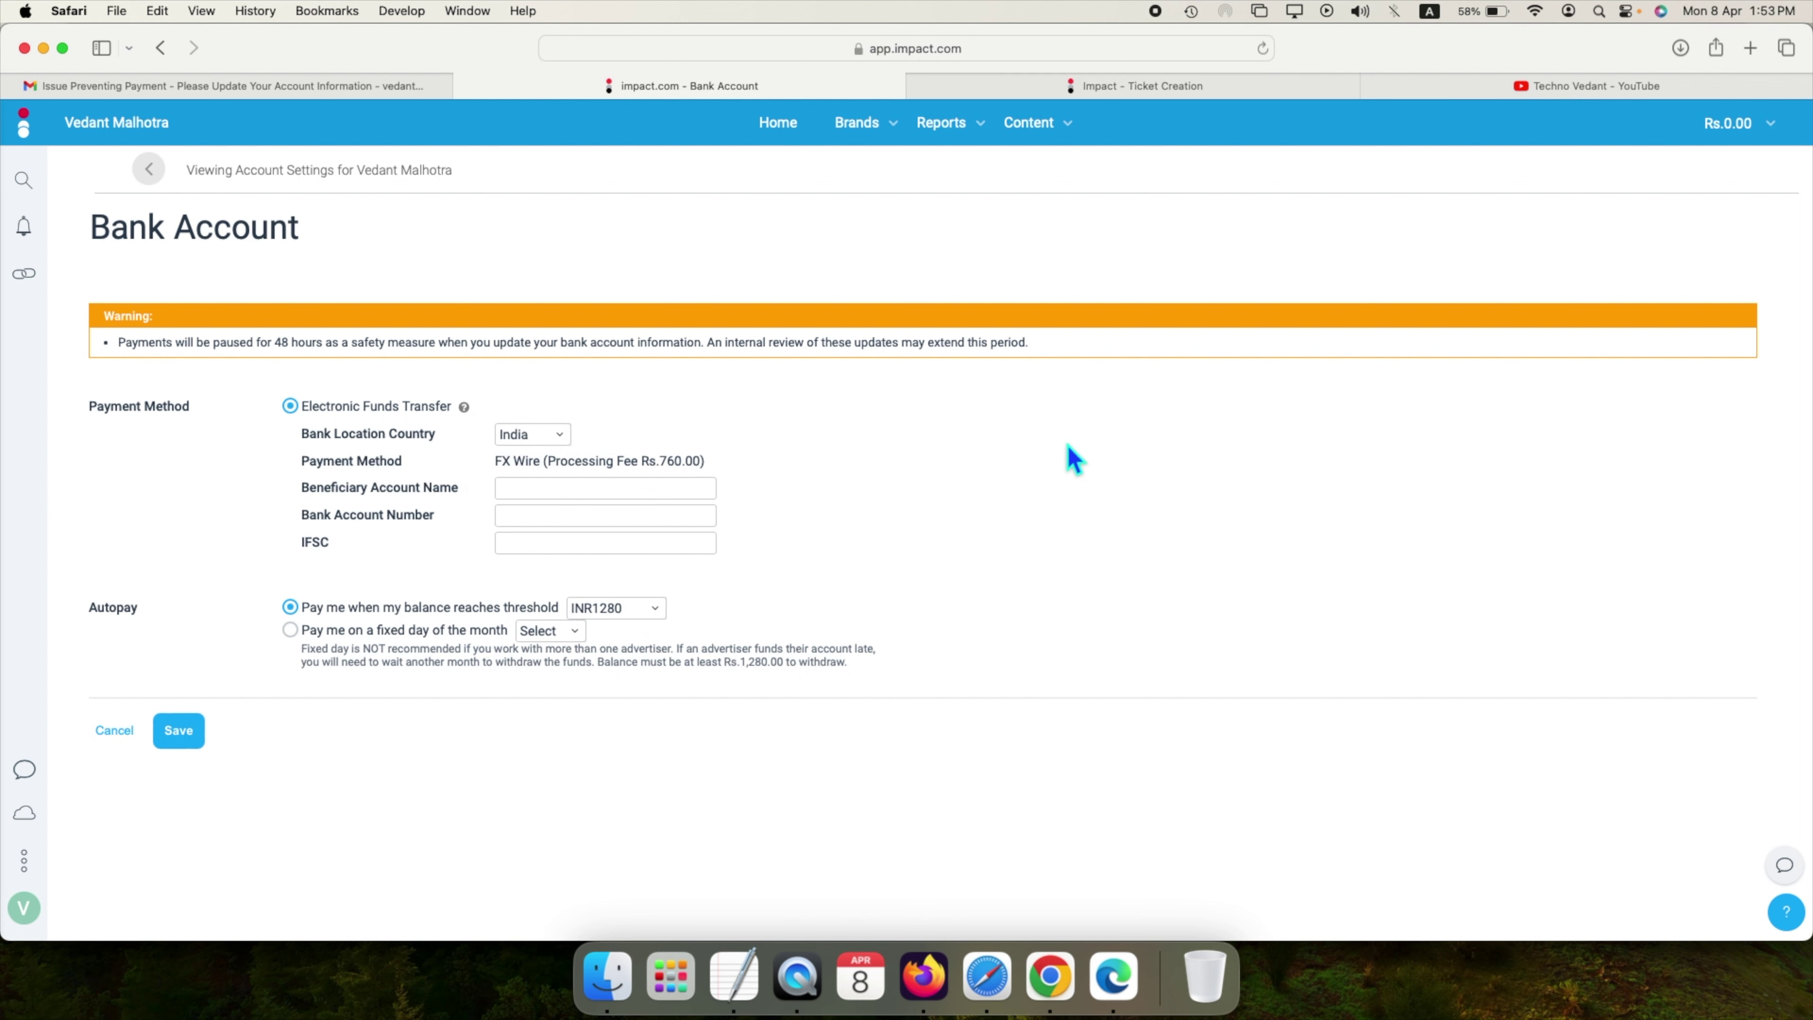
triple_click(678, 471)
click(507, 471)
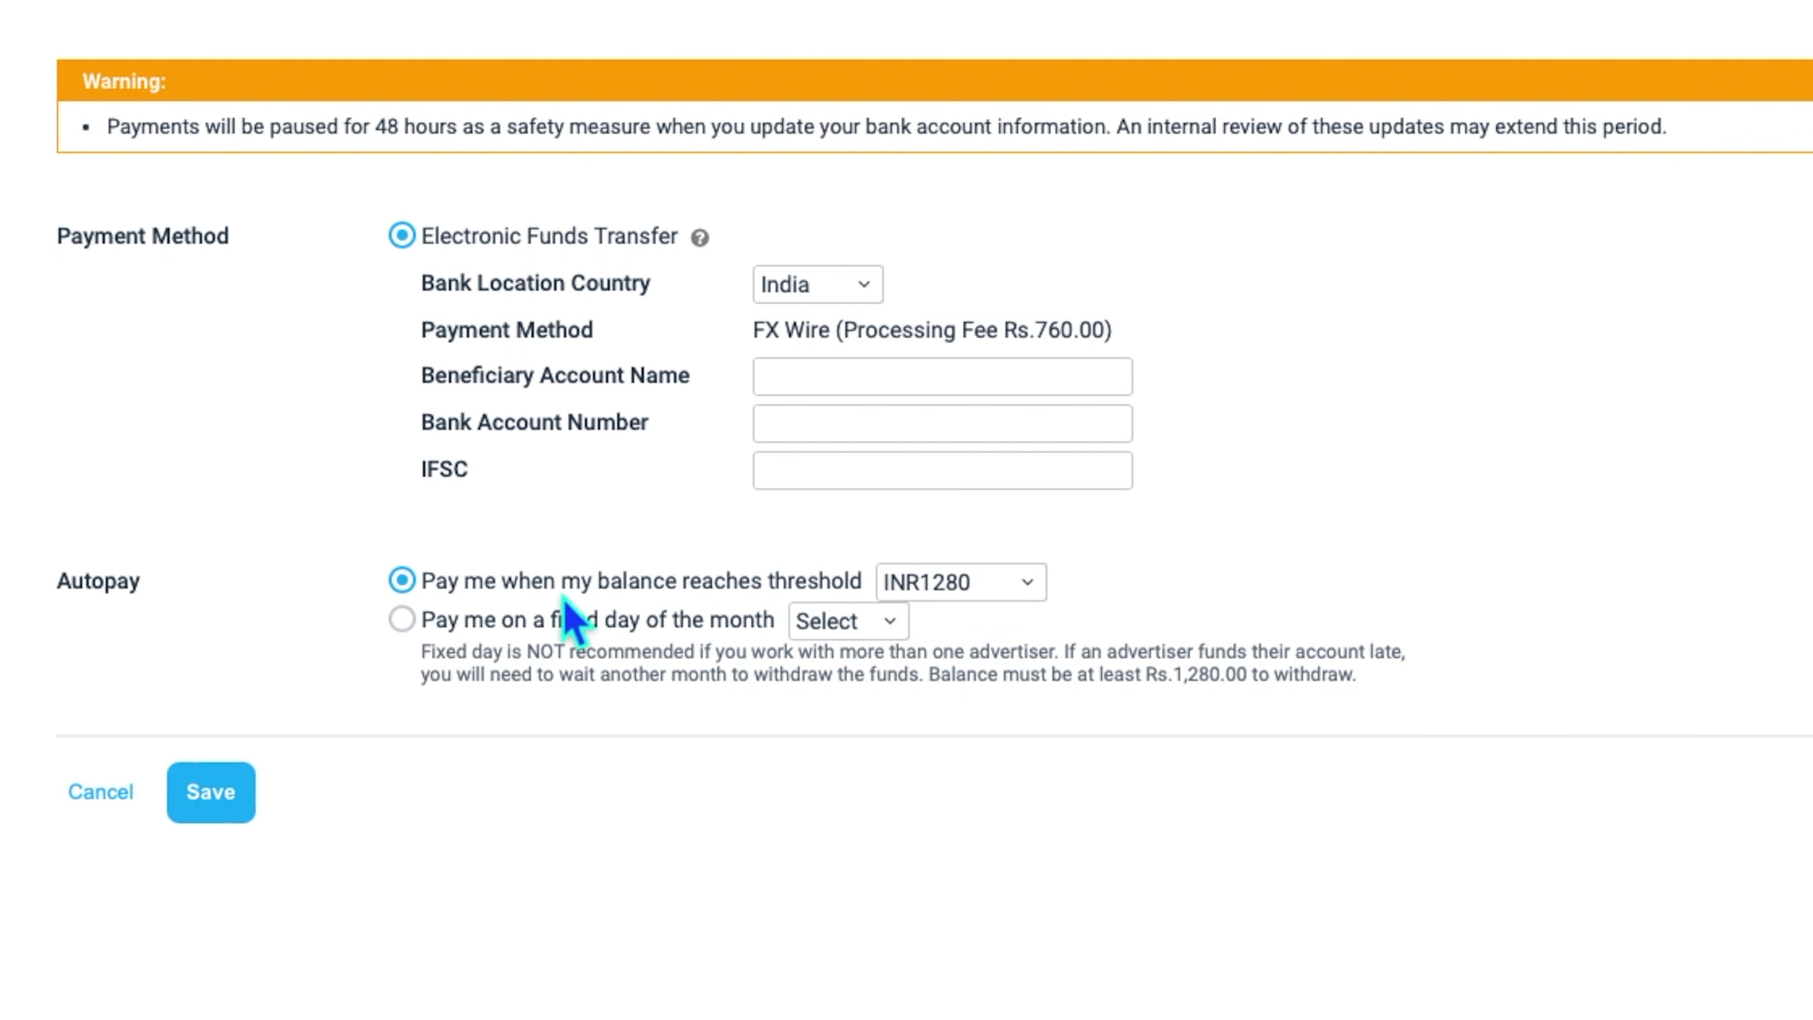
Open the choices for the Autopay balance threshold.
click(1010, 600)
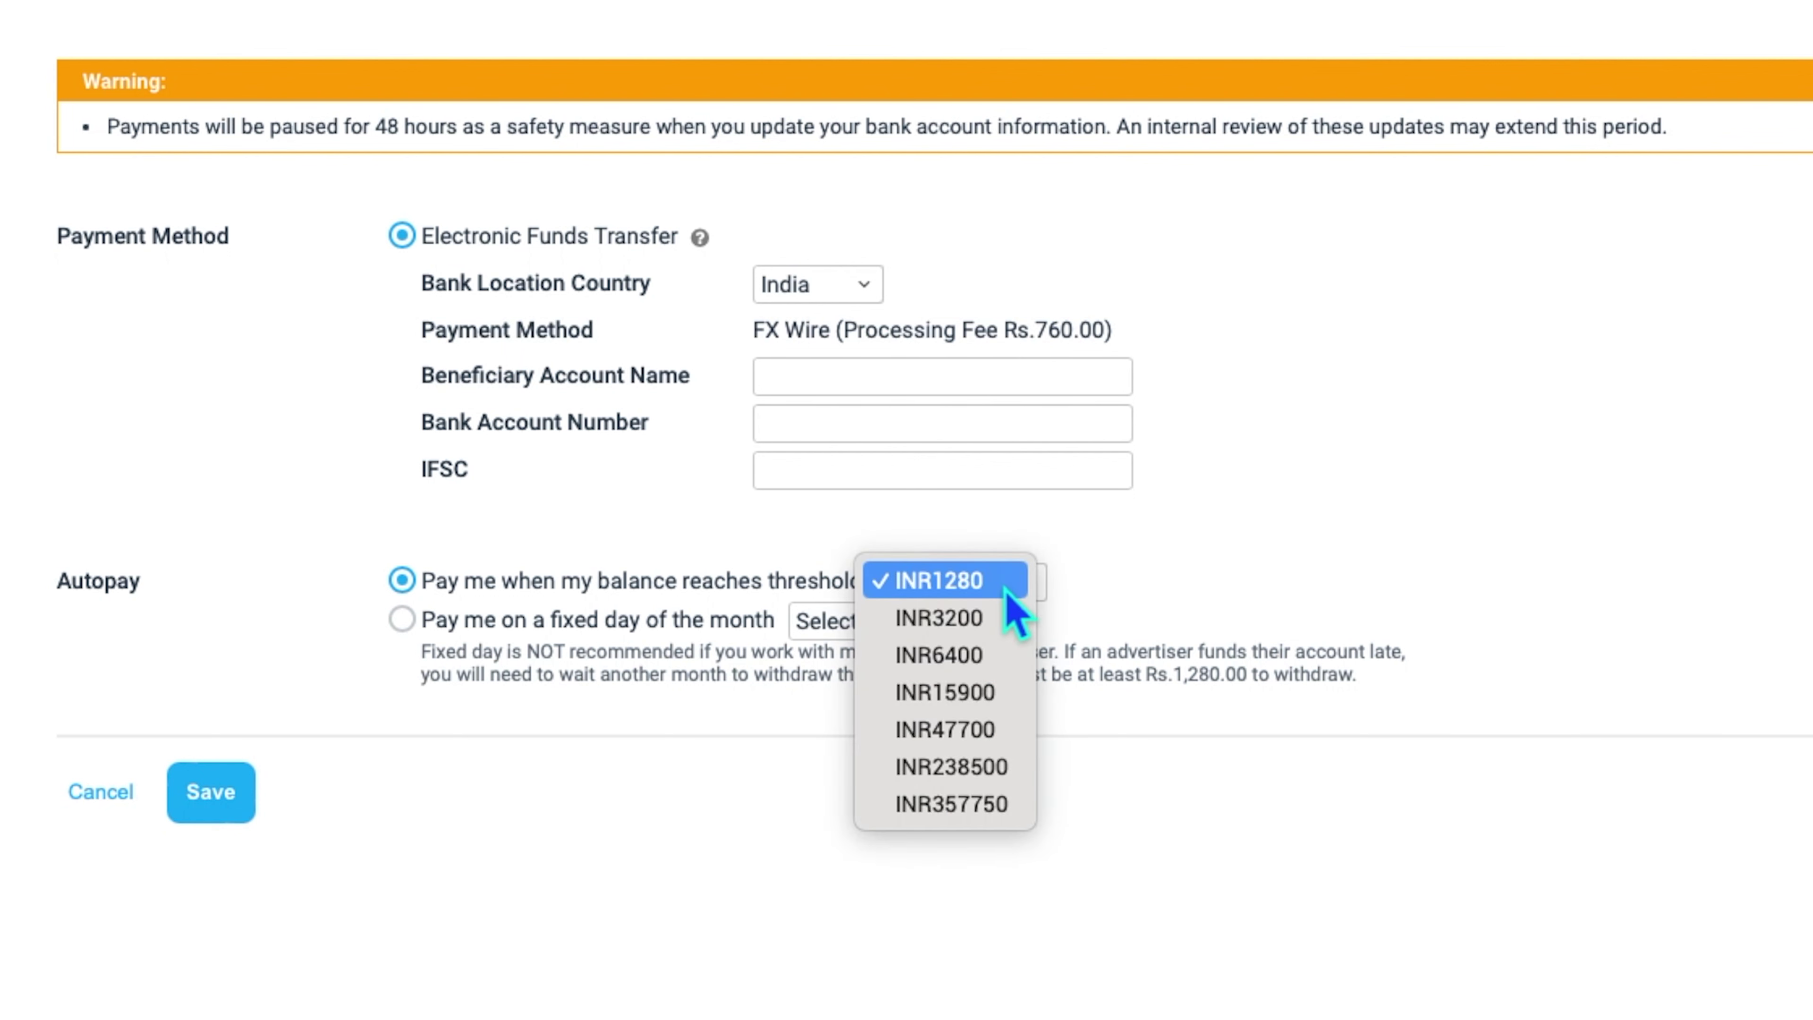